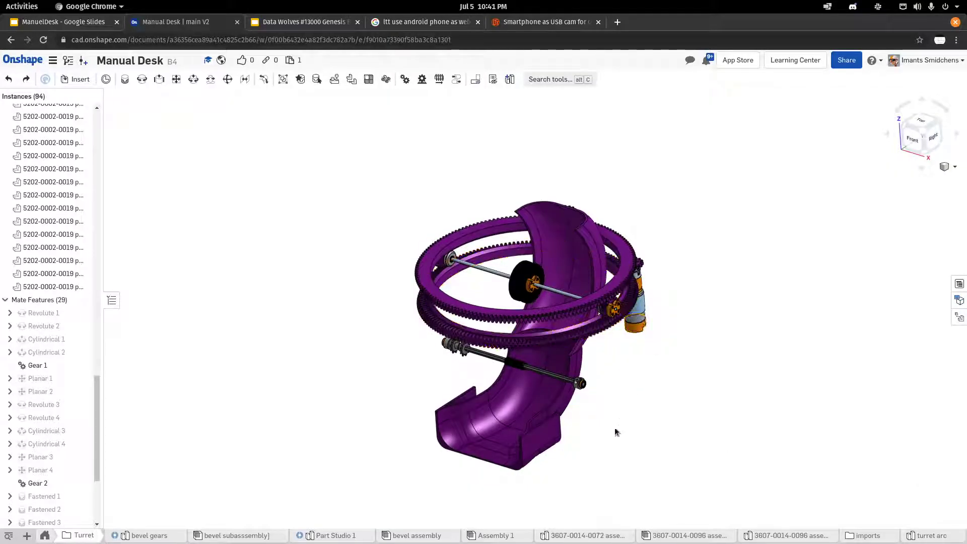
# Examine the turret assembly from several angles, covering the ring gears, curved chute, sprocket shaft, wheel and motors
pyautogui.hotkey('shift', '1')
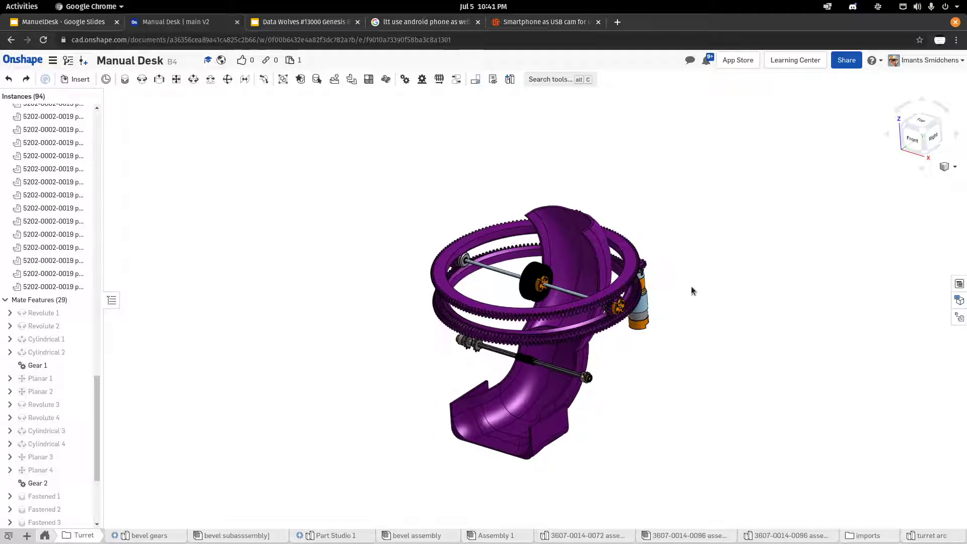
pyautogui.moveTo(722, 321); pyautogui.dragTo(722, 327, button='right')
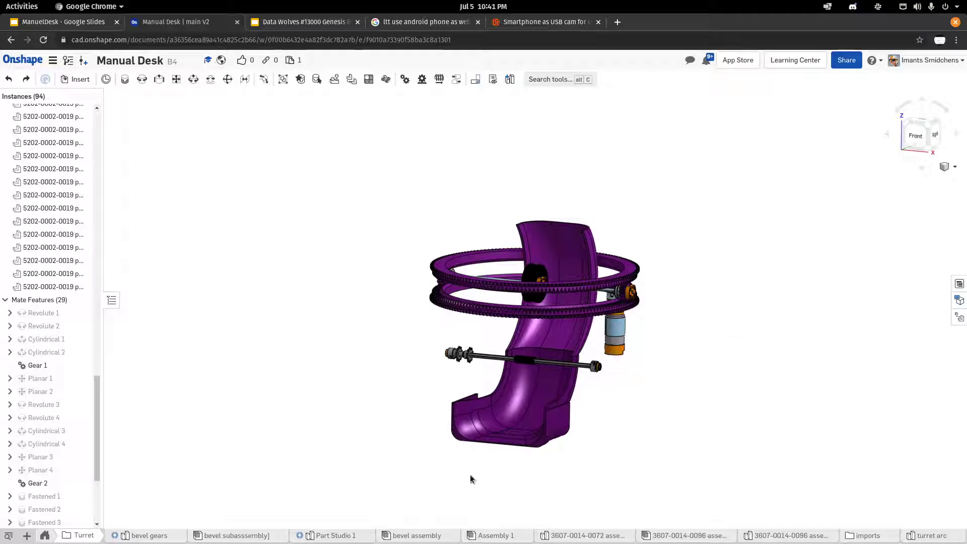
pyautogui.scroll(3, 632, 295)
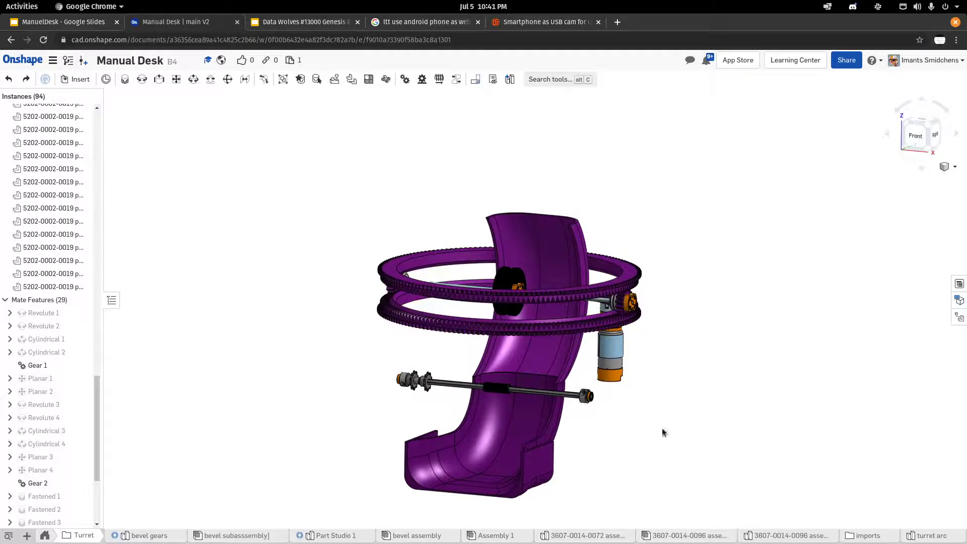
pyautogui.scroll(2, 663, 432)
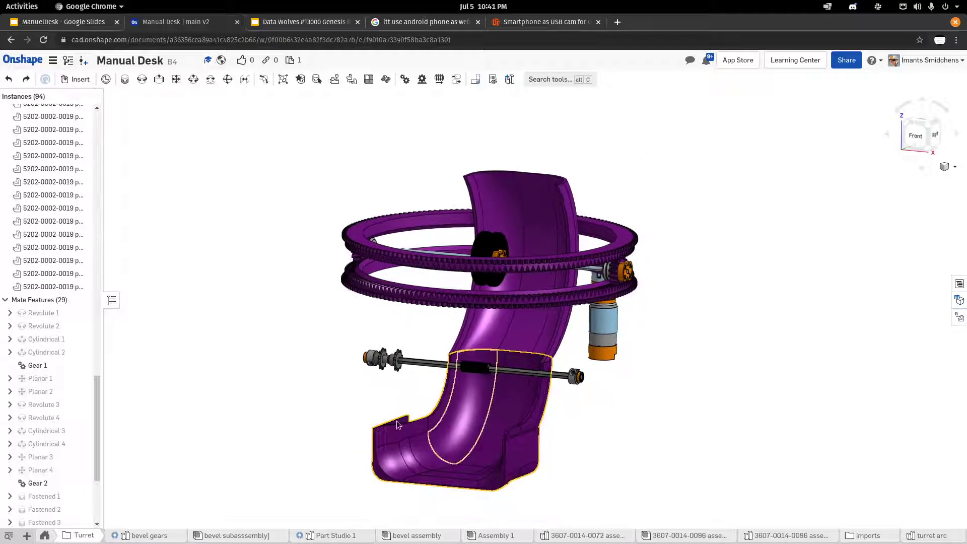
pyautogui.moveTo(397, 421); pyautogui.dragTo(490, 380, button='right')
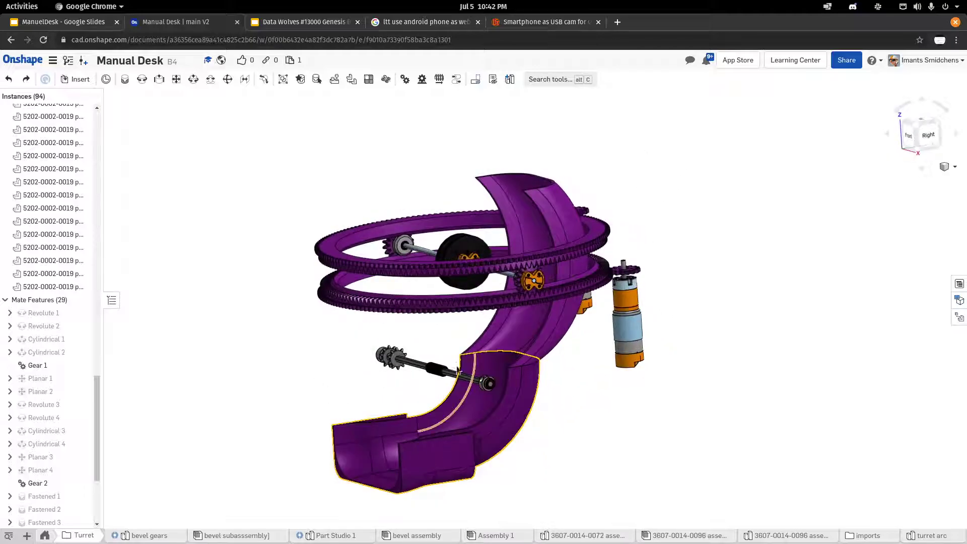
pyautogui.scroll(2, 447, 380)
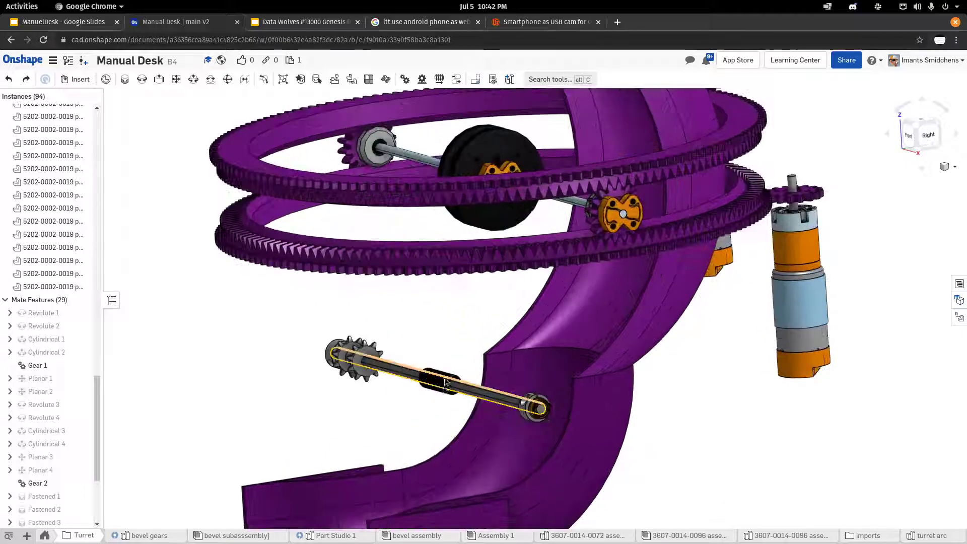
pyautogui.scroll(1, 441, 409)
pyautogui.moveTo(438, 413); pyautogui.dragTo(483, 412, button='right')
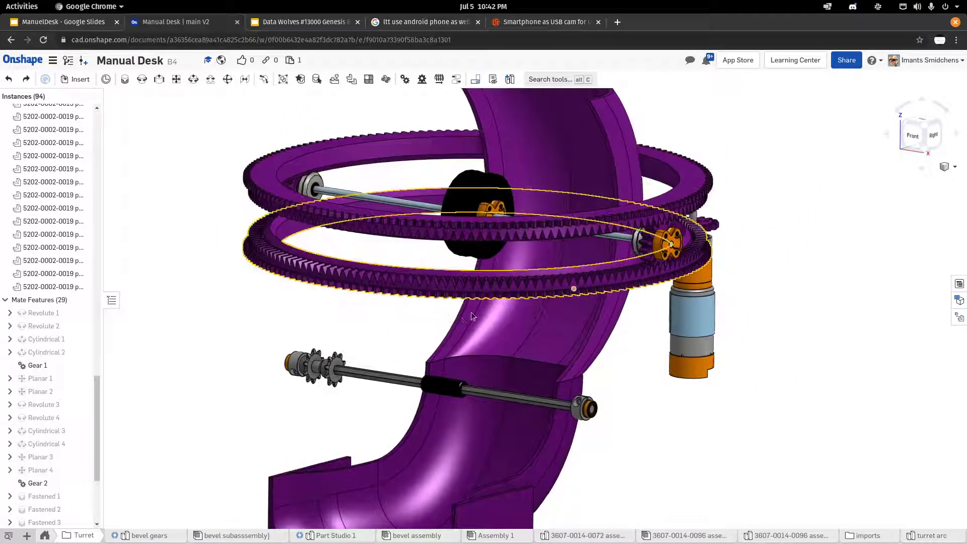
pyautogui.moveTo(618, 322); pyautogui.dragTo(555, 307, button='right')
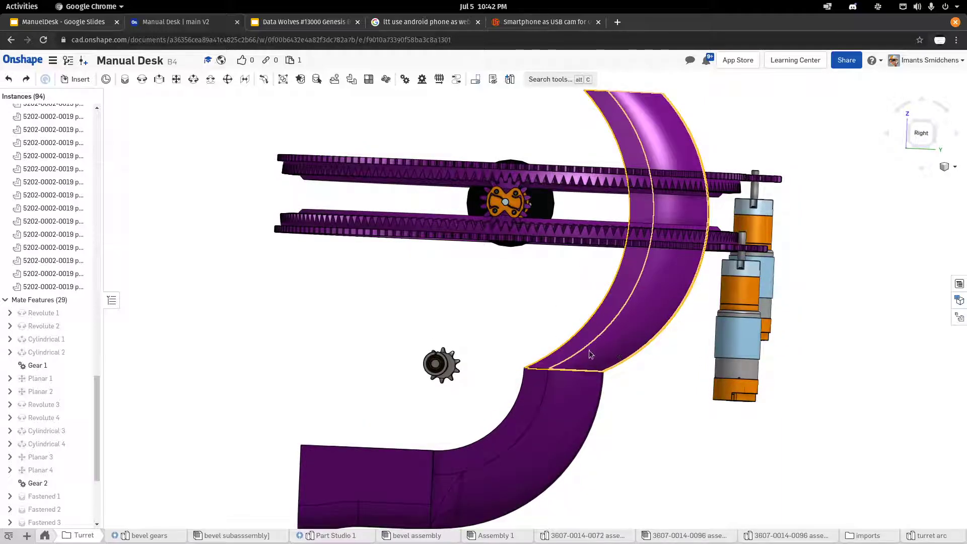
pyautogui.moveTo(510, 204); pyautogui.dragTo(533, 201, button='right')
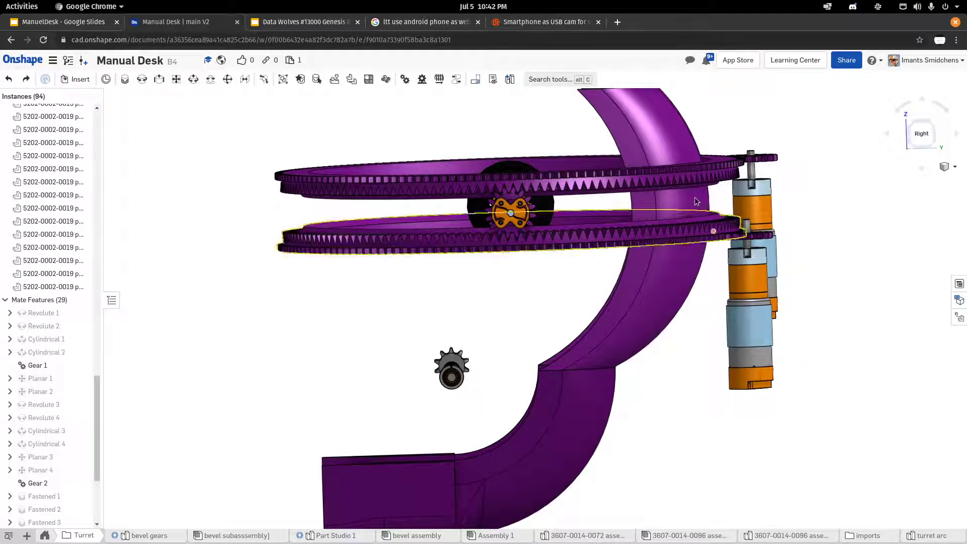
pyautogui.moveTo(658, 295); pyautogui.dragTo(542, 418, button='right')
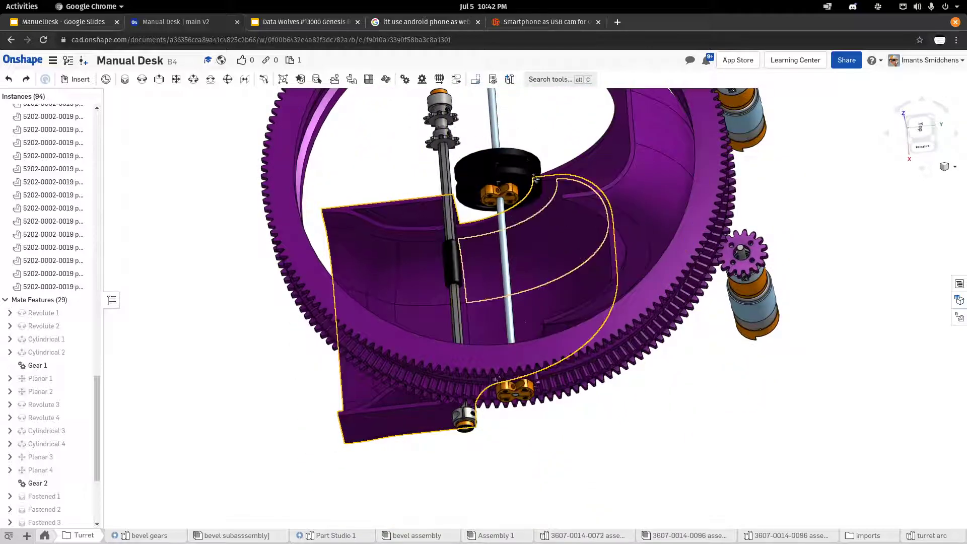
pyautogui.moveTo(536, 178); pyautogui.dragTo(477, 365, button='right')
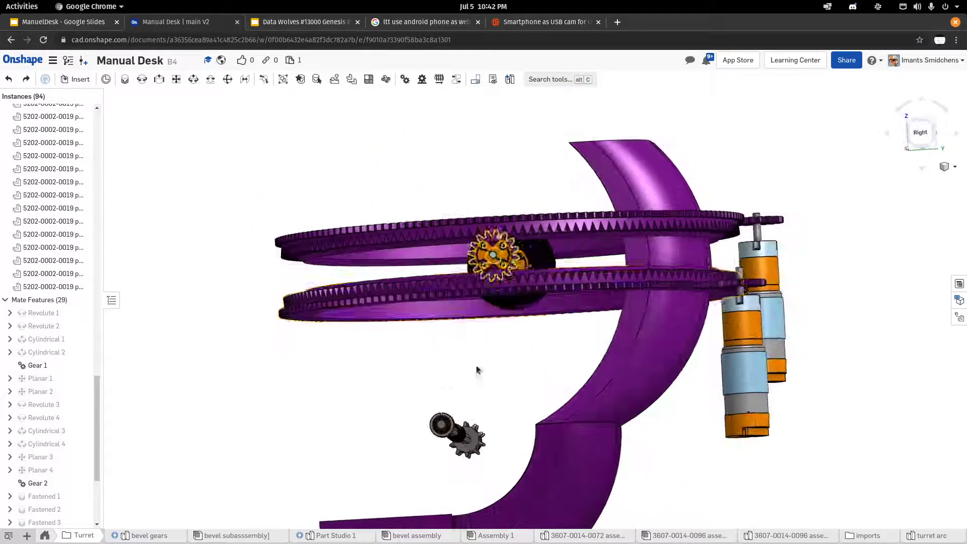
pyautogui.moveTo(519, 430); pyautogui.dragTo(578, 356, button='right')
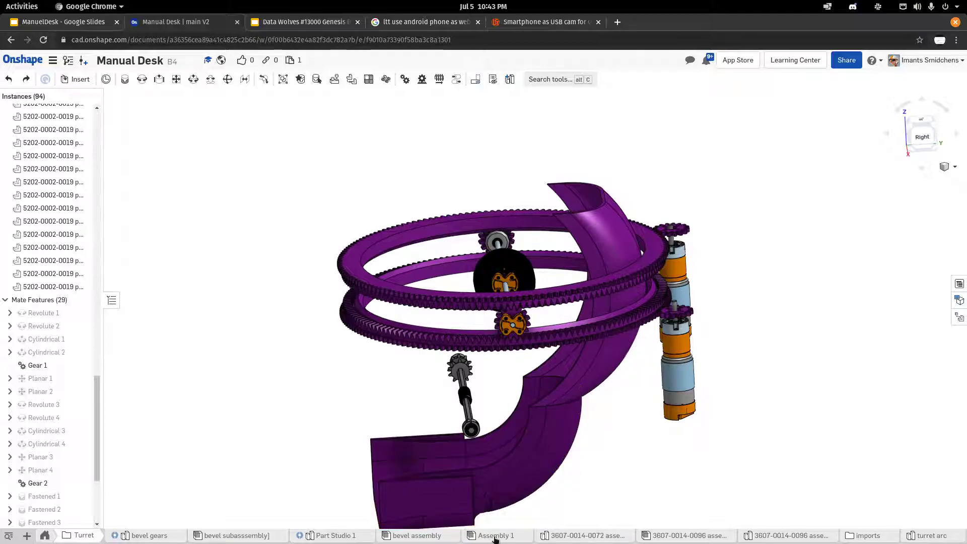
# Open Assembly 1 and examine the wheel shaft running between the two ring gears
pyautogui.click(494, 537)
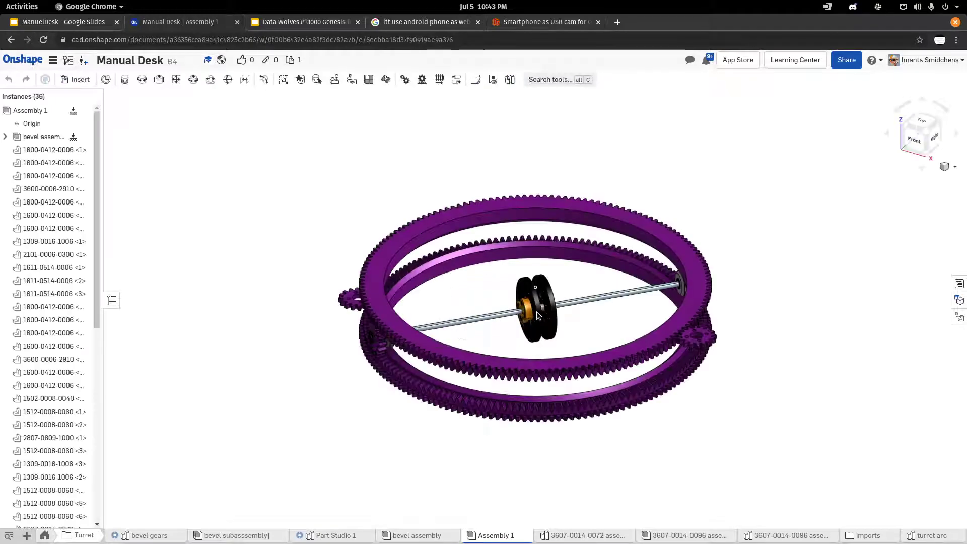
pyautogui.scroll(2, 558, 331)
pyautogui.moveTo(559, 331); pyautogui.dragTo(592, 334, button='right')
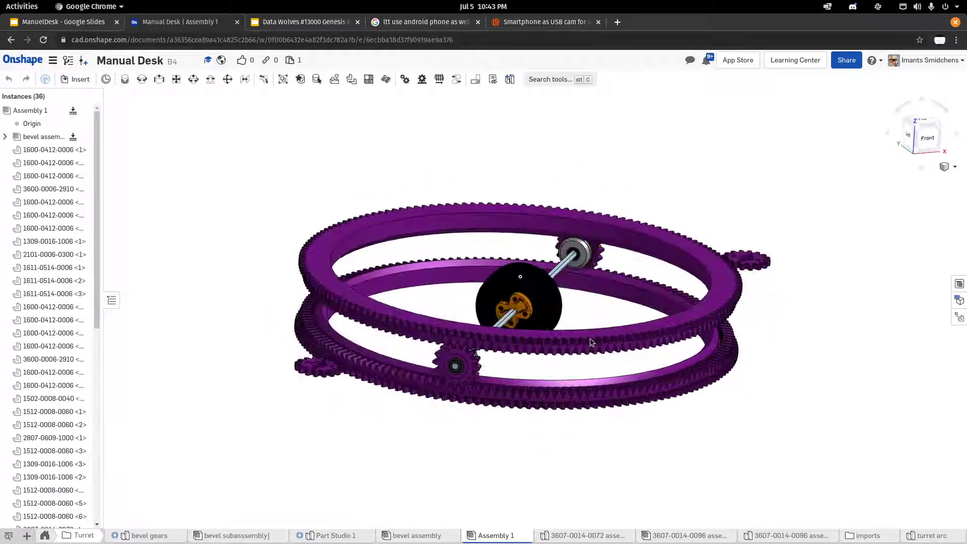
# Open the bevel assembly and examine up close how the pinion gear meshes with the upper and lower ring gears
pyautogui.click(416, 536)
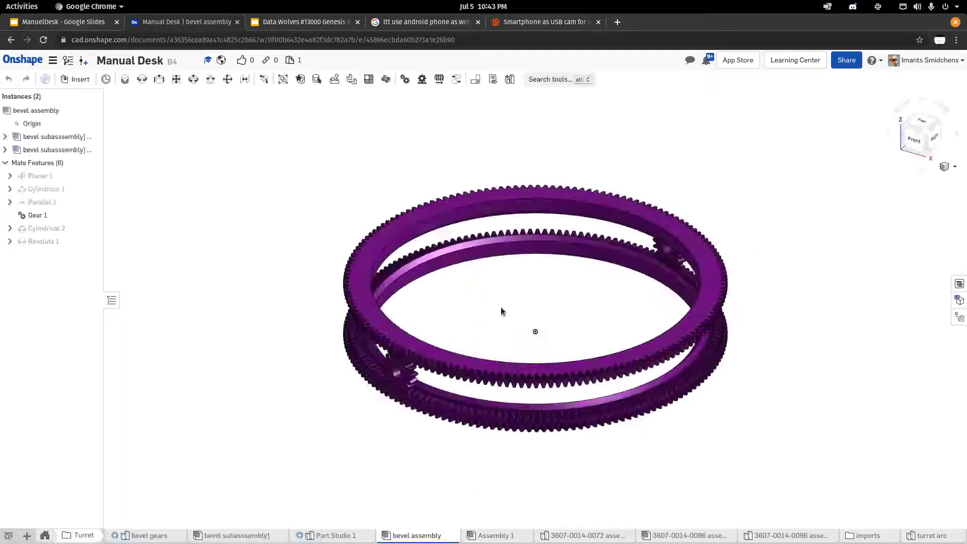
pyautogui.scroll(2, 500, 307)
pyautogui.moveTo(519, 309); pyautogui.dragTo(524, 292, button='right')
pyautogui.scroll(4, 446, 319)
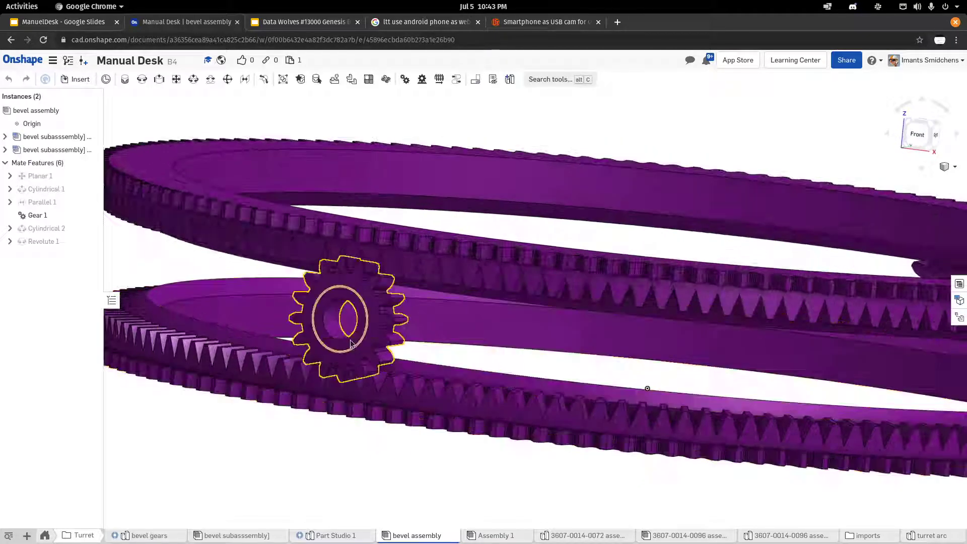
pyautogui.moveTo(451, 389); pyautogui.dragTo(409, 396, button='right')
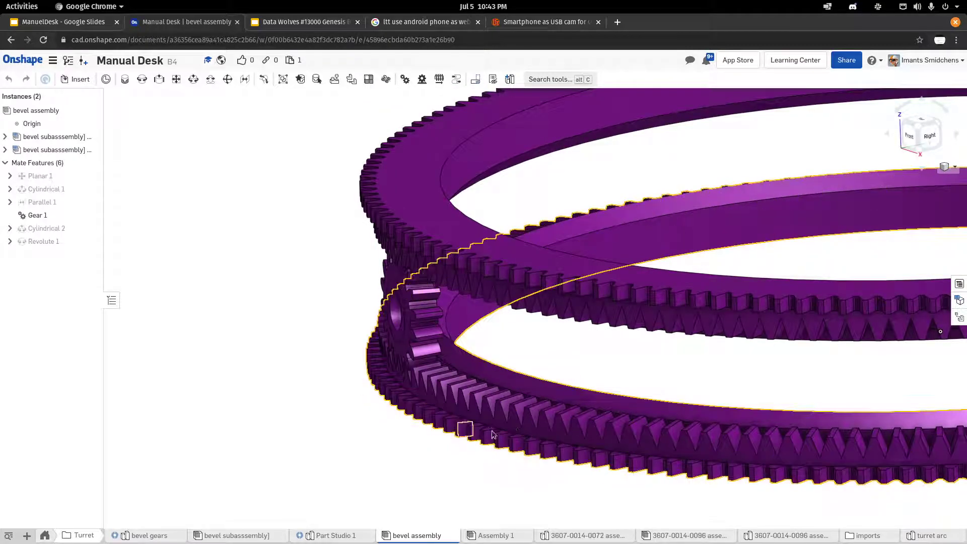
pyautogui.scroll(3, 509, 449)
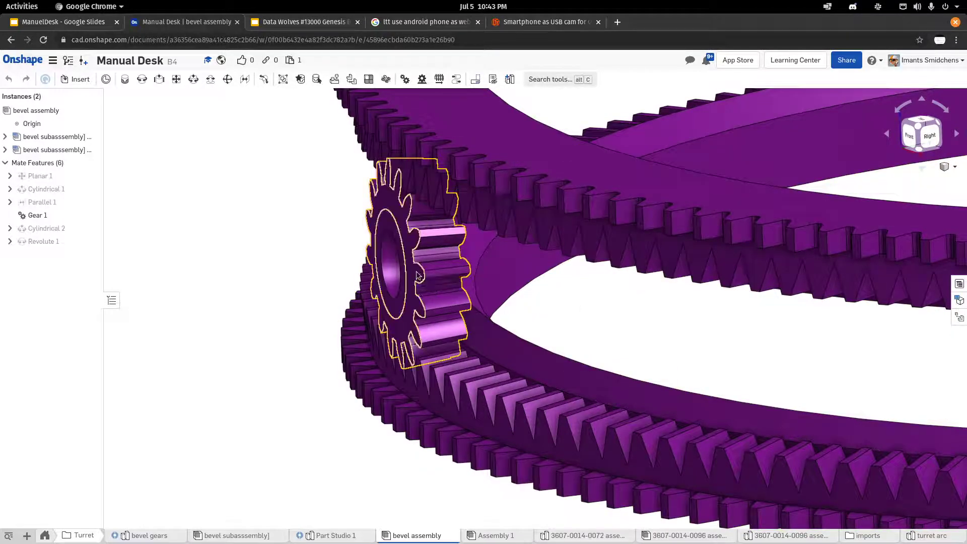
pyautogui.moveTo(420, 278)
pyautogui.mouseDown(button='right')
pyautogui.moveTo(446, 279)
pyautogui.moveTo(404, 277)
pyautogui.mouseUp(button='right')
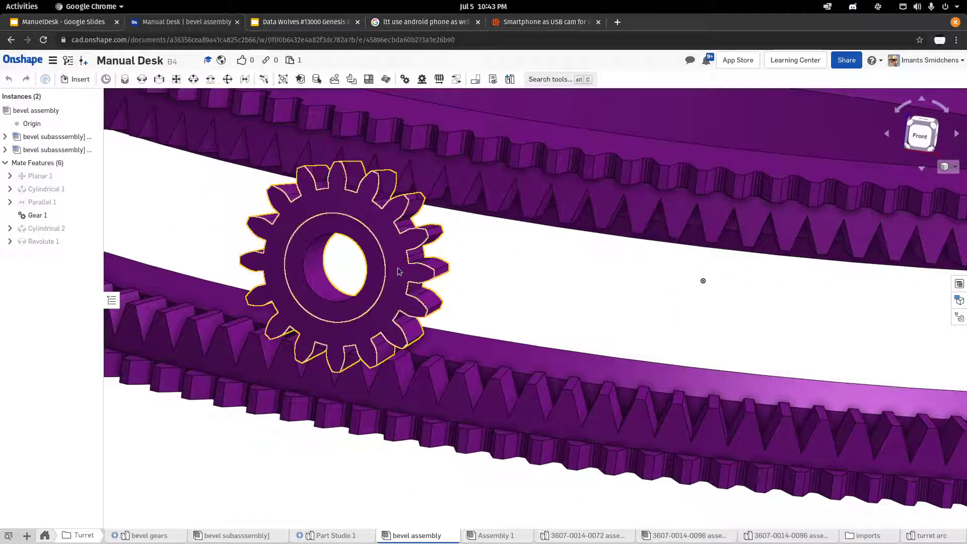
pyautogui.scroll(-10, 396, 333)
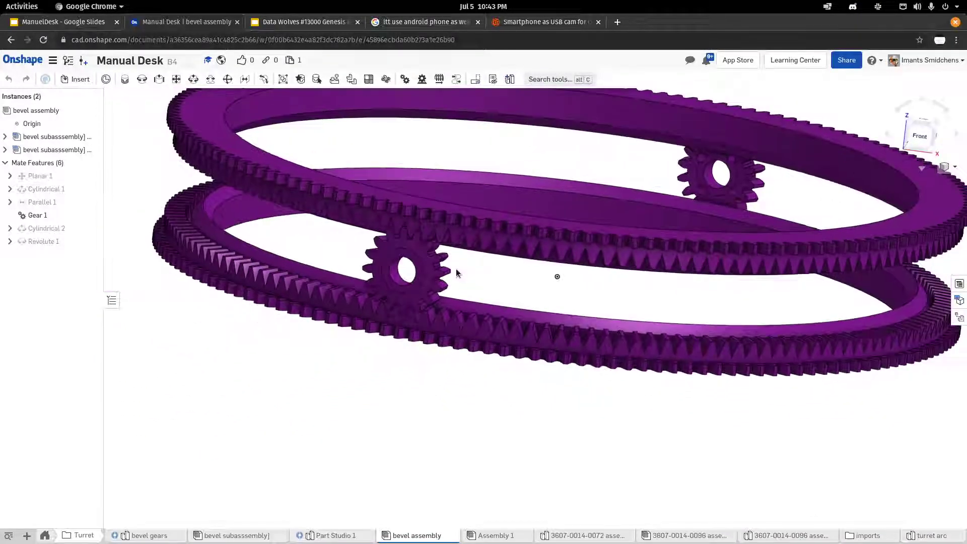
pyautogui.moveTo(456, 268); pyautogui.dragTo(513, 377, button='right')
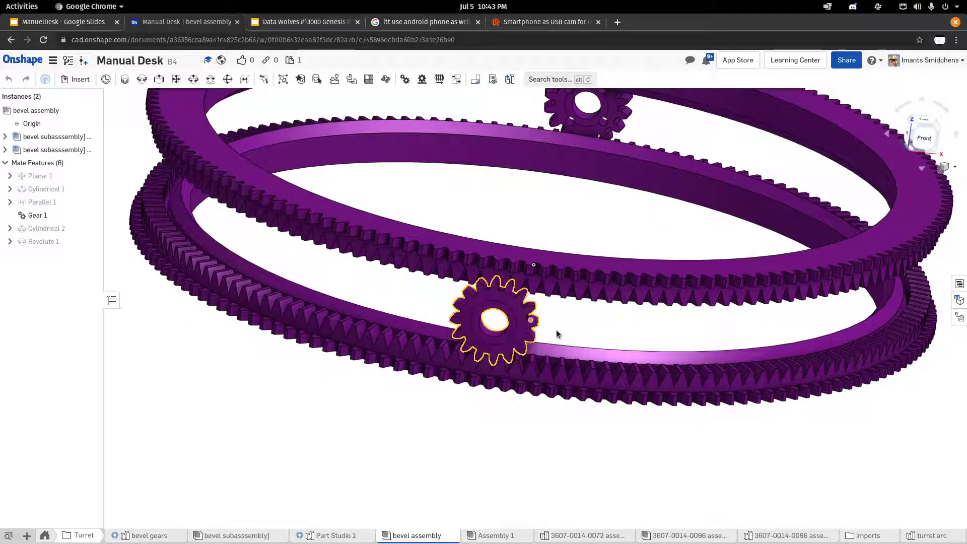
# Fix the lower ring gear in place and rotate the upper ring gear to roll the pinions between them
pyautogui.rightClick(572, 347)
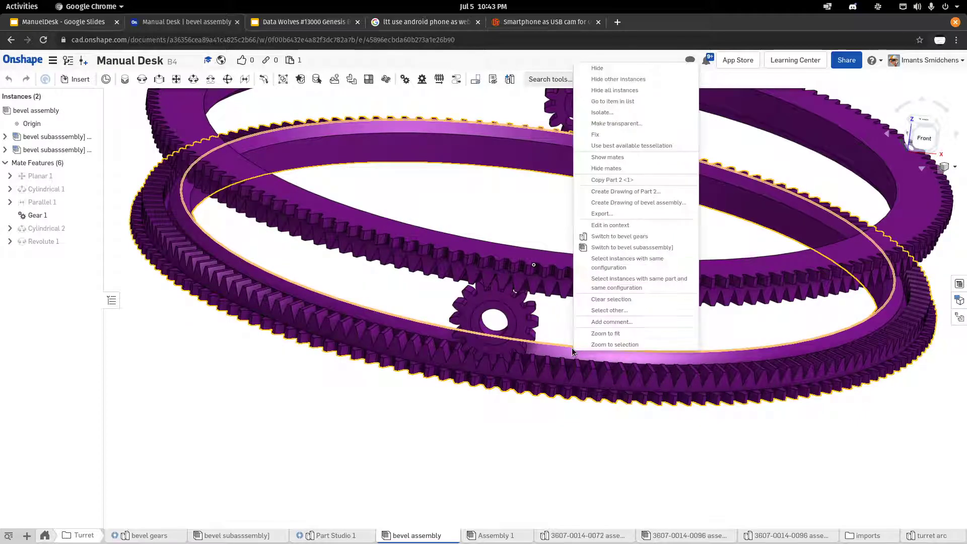
pyautogui.click(634, 135)
pyautogui.moveTo(373, 231); pyautogui.dragTo(295, 228)
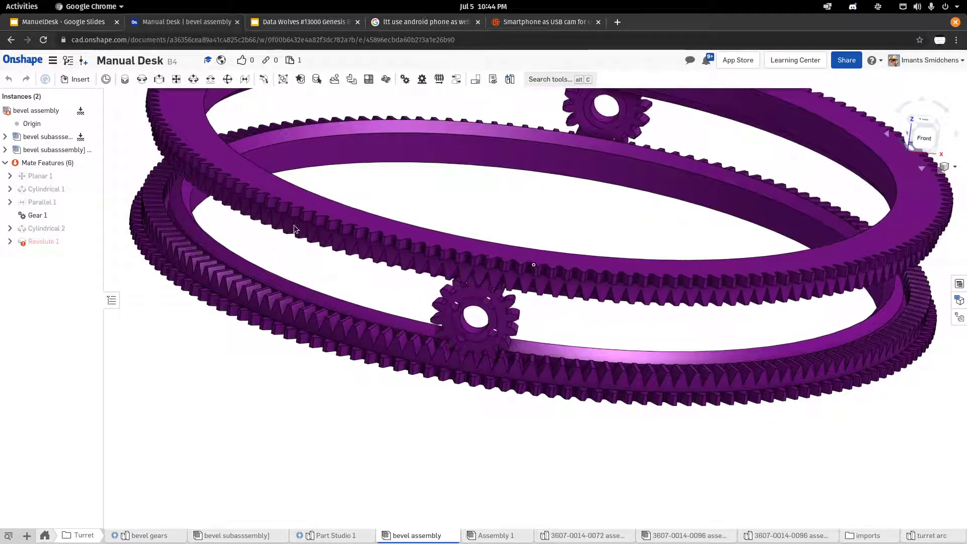
pyautogui.moveTo(459, 295); pyautogui.dragTo(477, 317)
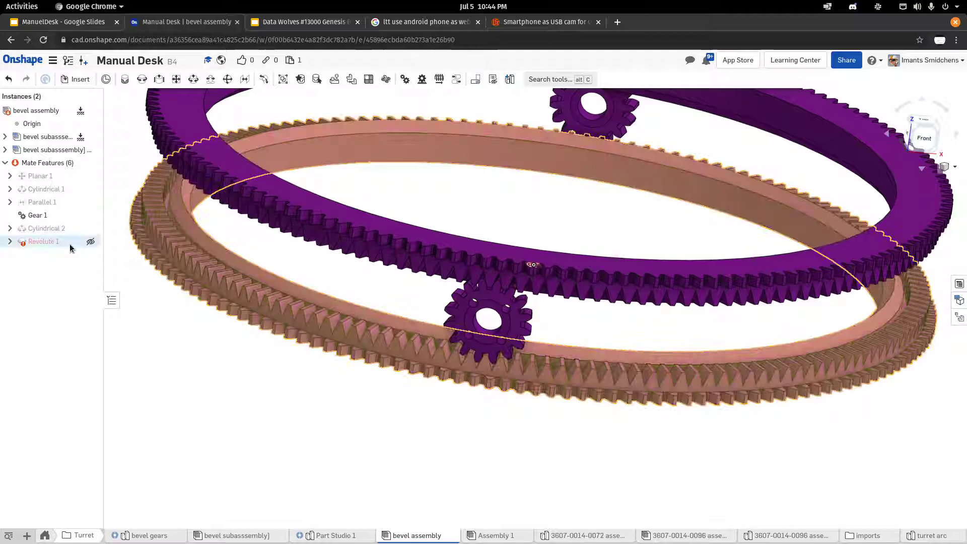
# Release the lower ring gear of the bevel assembly from its fixed position
pyautogui.rightClick(595, 356)
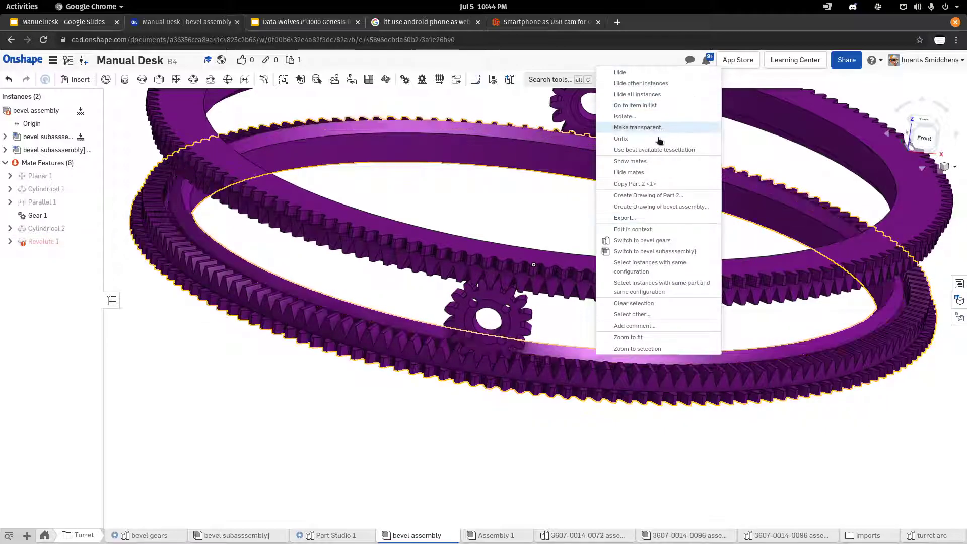
pyautogui.click(628, 125)
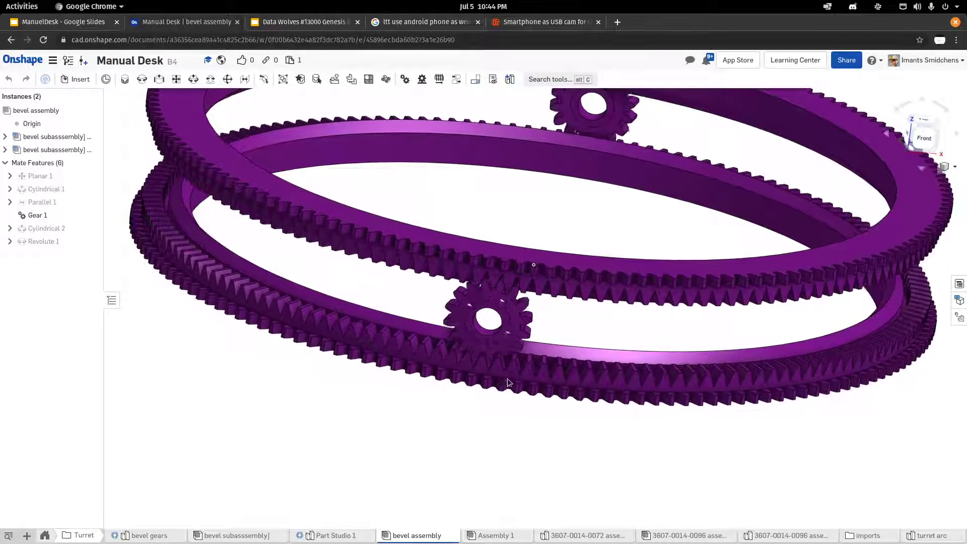
pyautogui.scroll(-5, 406, 367)
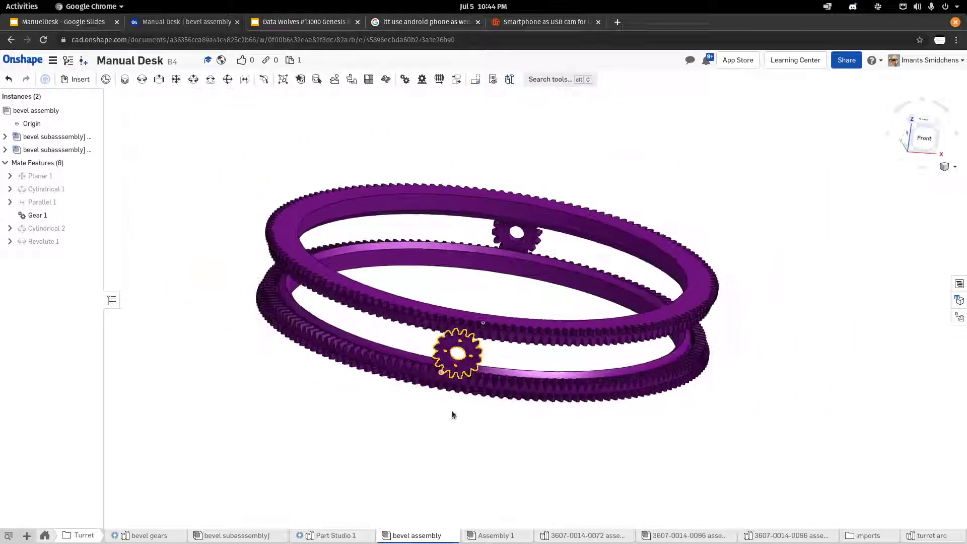
# Return to Assembly 1 and examine the outer spur gears, the central wheel and its shaft between the ring gears
pyautogui.click(496, 537)
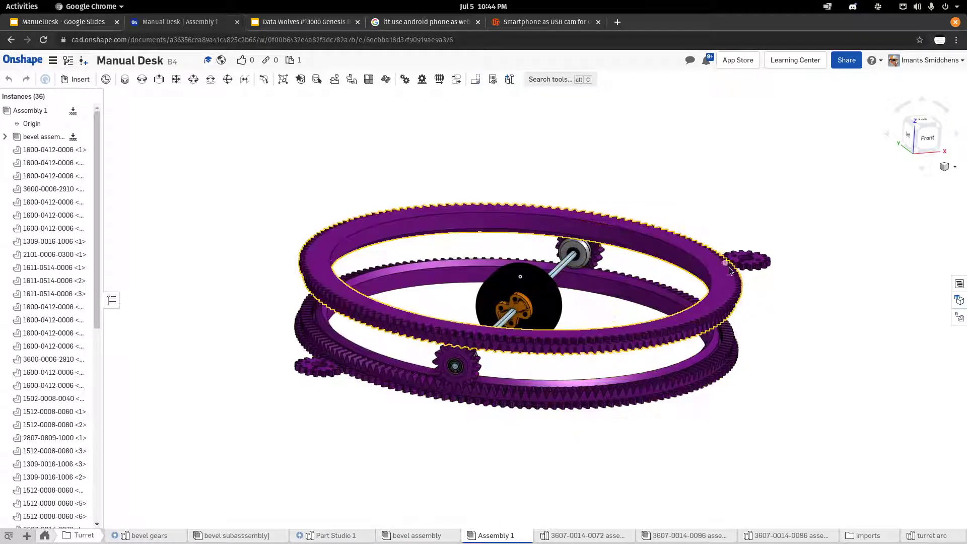
pyautogui.moveTo(843, 259); pyautogui.dragTo(781, 270, button='right')
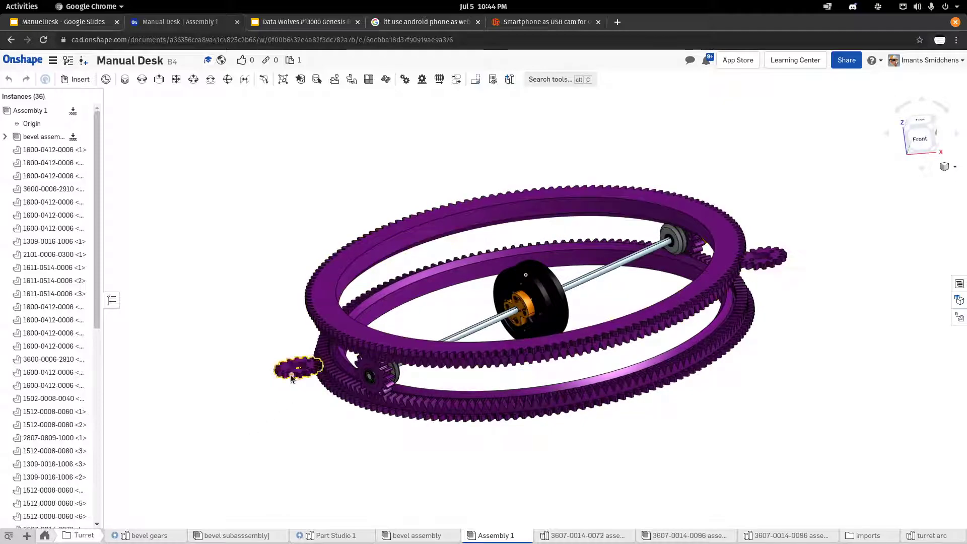
pyautogui.scroll(2, 404, 322)
pyautogui.moveTo(373, 347); pyautogui.dragTo(453, 315, button='right')
pyautogui.scroll(3, 550, 323)
pyautogui.moveTo(561, 318); pyautogui.dragTo(467, 275, button='right')
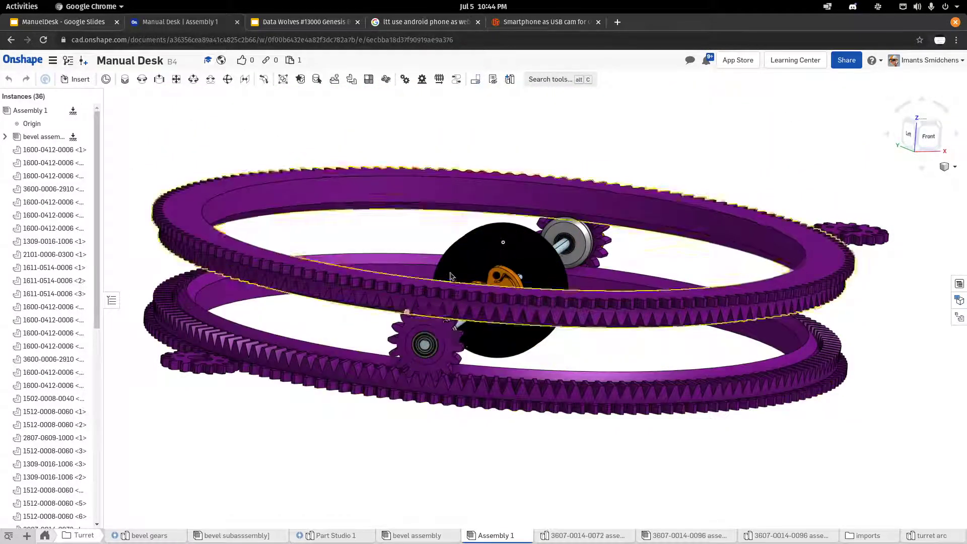
pyautogui.moveTo(519, 270); pyautogui.dragTo(458, 331, button='right')
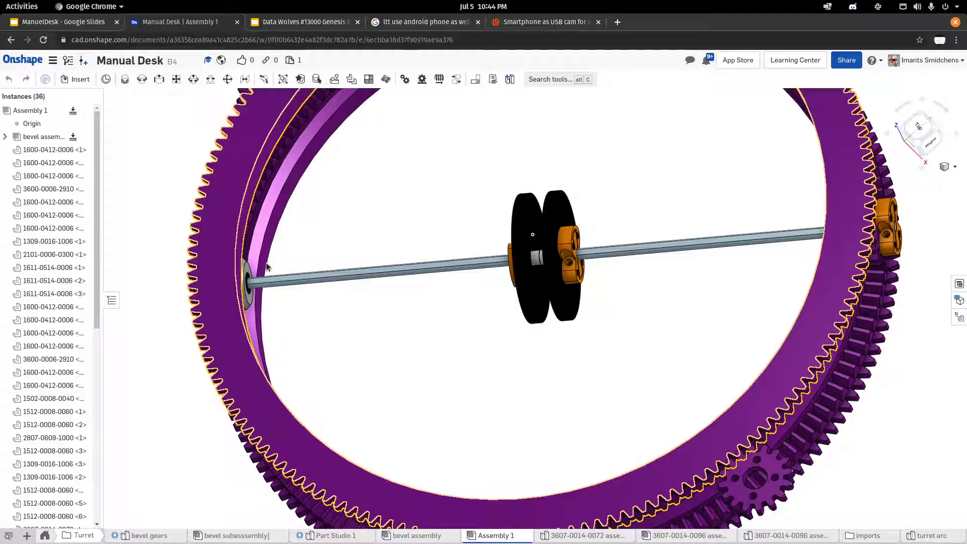
pyautogui.moveTo(435, 265)
pyautogui.mouseDown(button='right')
pyautogui.moveTo(443, 264)
pyautogui.moveTo(424, 267)
pyautogui.mouseUp(button='right')
pyautogui.scroll(2, 837, 272)
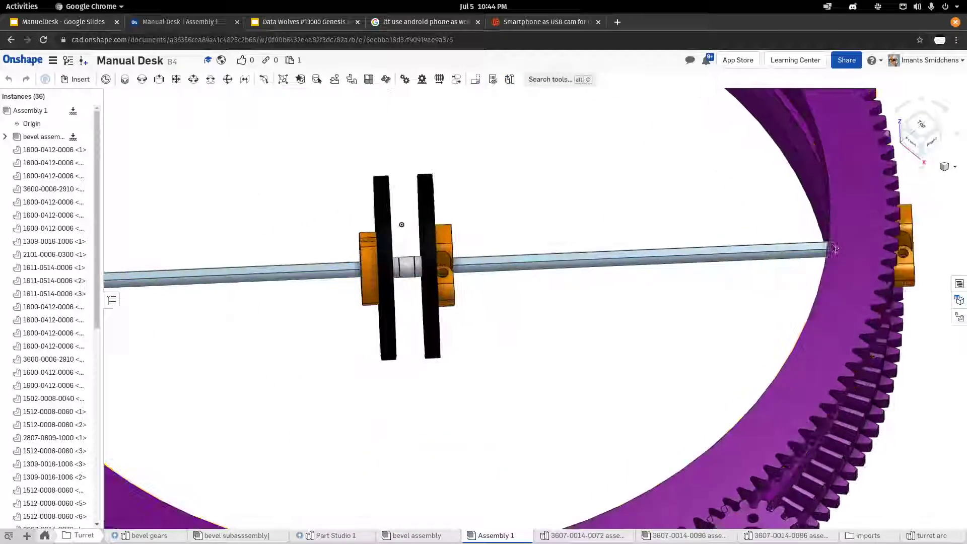
pyautogui.moveTo(834, 250); pyautogui.dragTo(784, 247, button='right')
pyautogui.scroll(-2, 803, 334)
pyautogui.scroll(4, 864, 230)
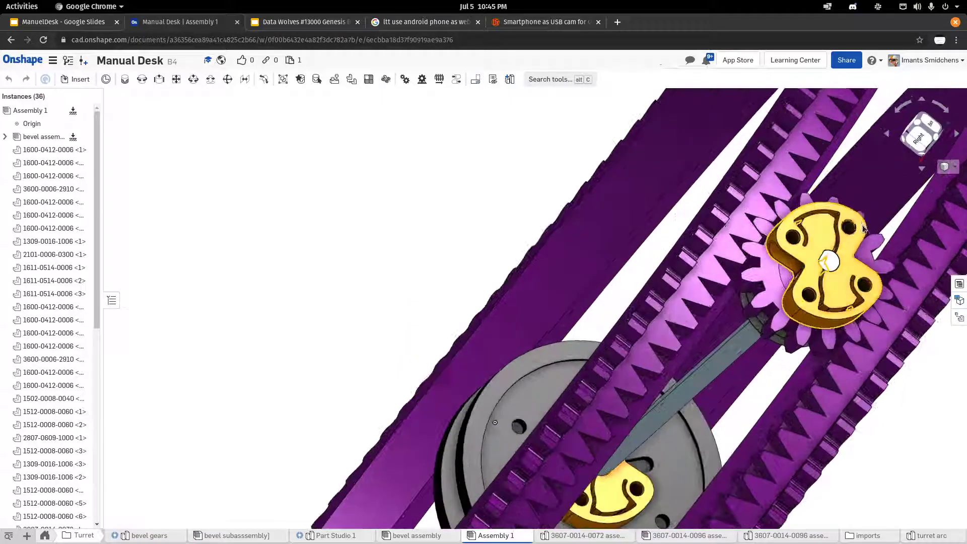
pyautogui.scroll(3, 863, 229)
pyautogui.moveTo(831, 286); pyautogui.dragTo(772, 226, button='right')
pyautogui.scroll(1, 808, 284)
pyautogui.rightClick(776, 228)
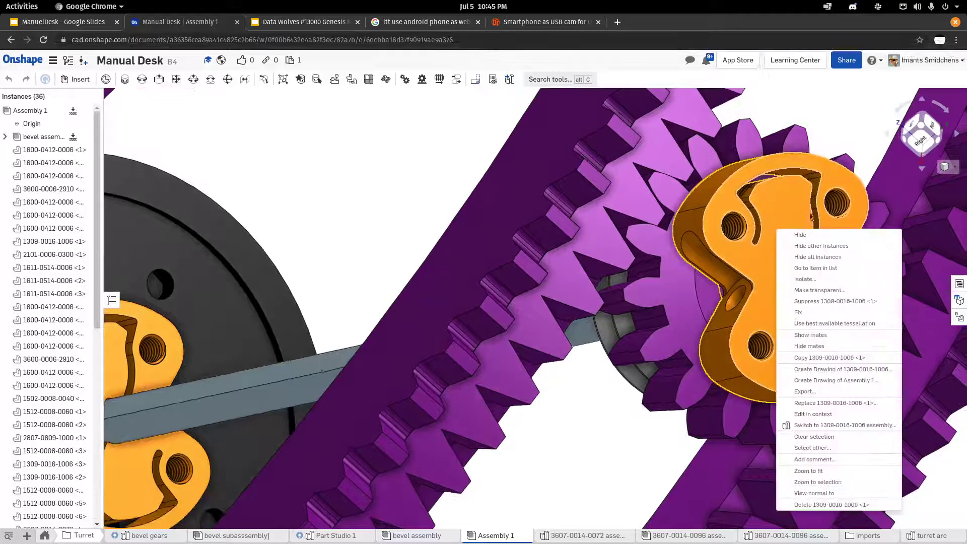
pyautogui.click(806, 234)
pyautogui.scroll(3, 721, 258)
pyautogui.moveTo(722, 258); pyautogui.dragTo(664, 245, button='right')
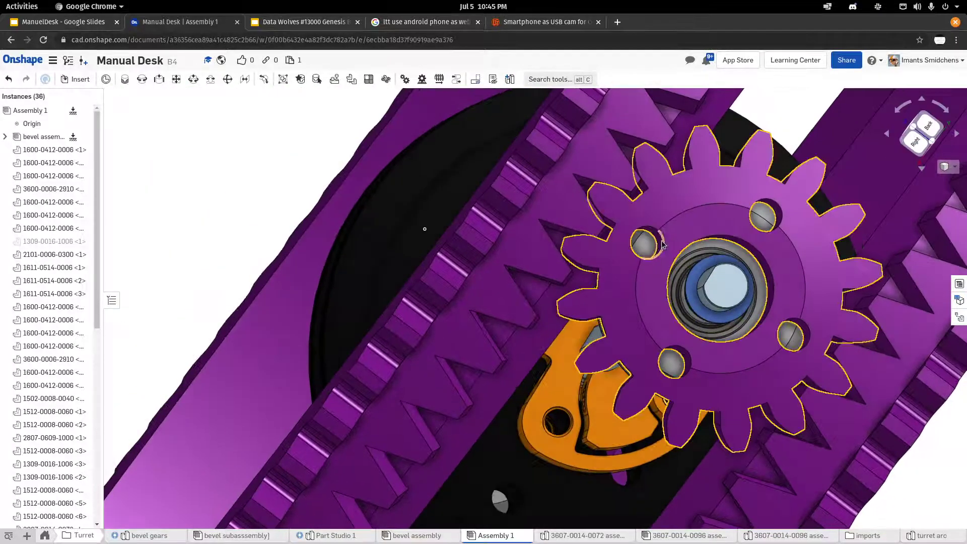
pyautogui.moveTo(728, 224); pyautogui.dragTo(791, 229, button='right')
pyautogui.moveTo(670, 336); pyautogui.dragTo(615, 330, button='right')
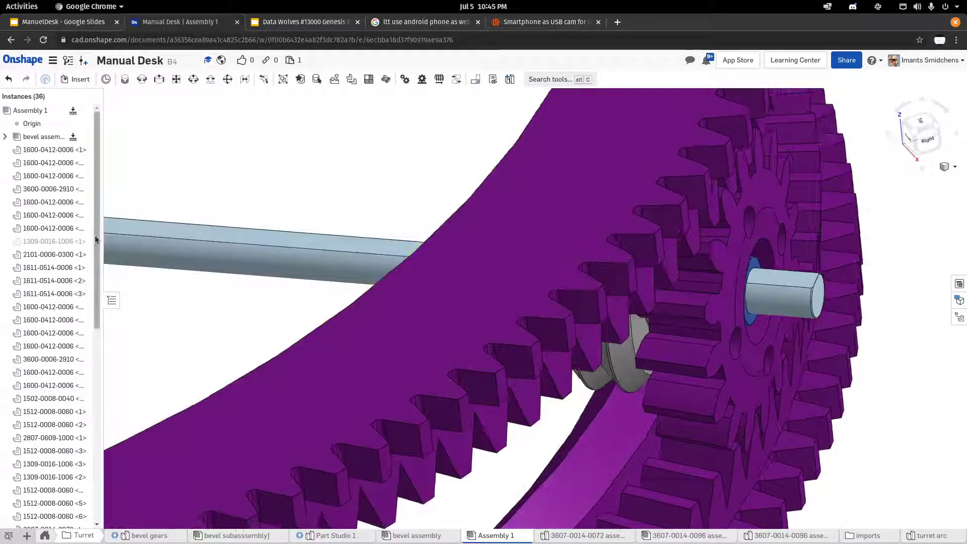
pyautogui.click(83, 241)
pyautogui.scroll(-1, 531, 356)
pyautogui.moveTo(531, 357); pyautogui.dragTo(619, 440, button='right')
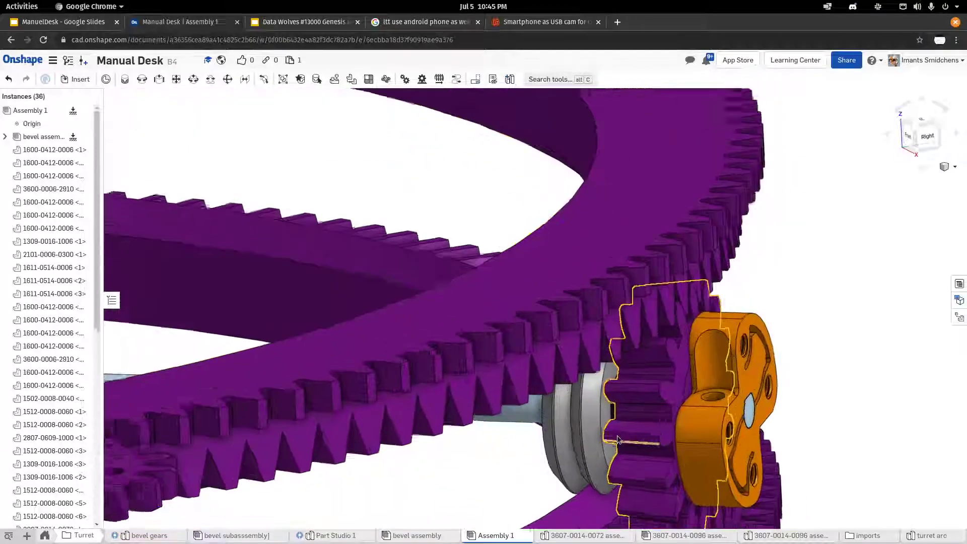
pyautogui.scroll(5, 619, 440)
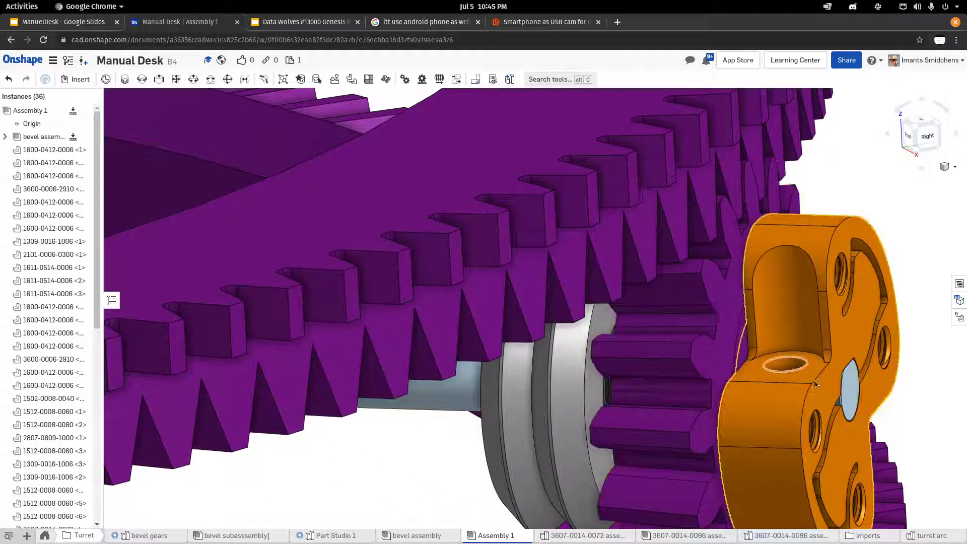
pyautogui.scroll(-6, 815, 373)
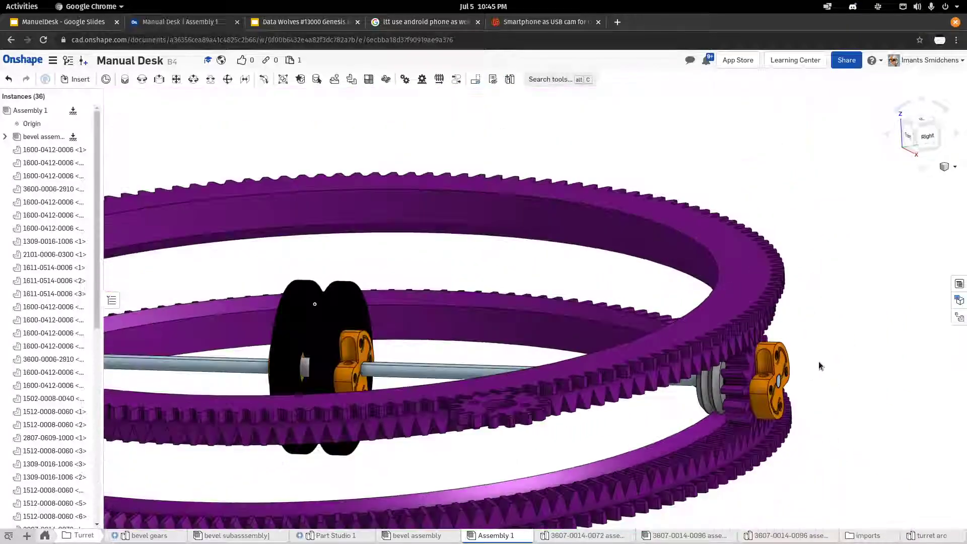
pyautogui.scroll(-1, 820, 362)
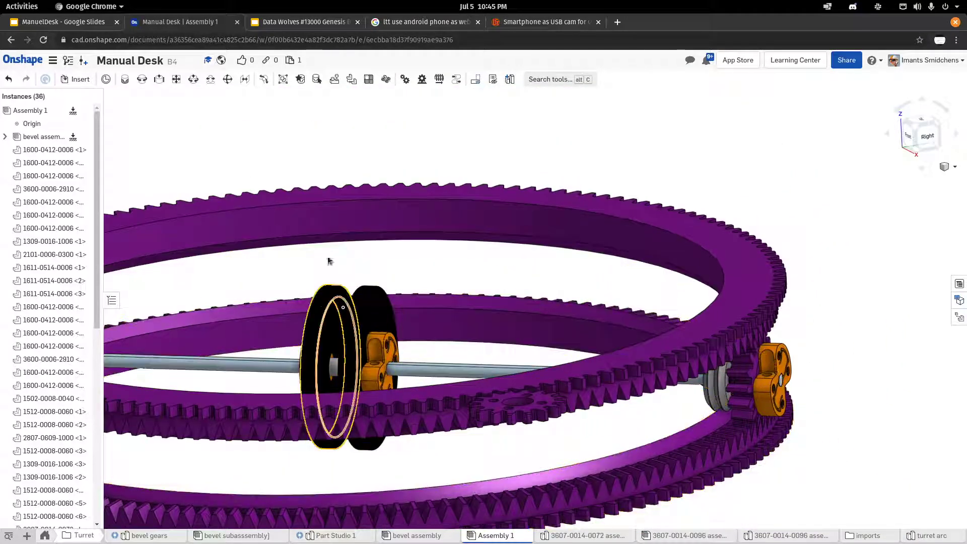
# Examine the grooved bearing roller on the wheel shaft and how its profile fits the inner edges of both ring gears
pyautogui.moveTo(337, 277); pyautogui.dragTo(384, 357, button='right')
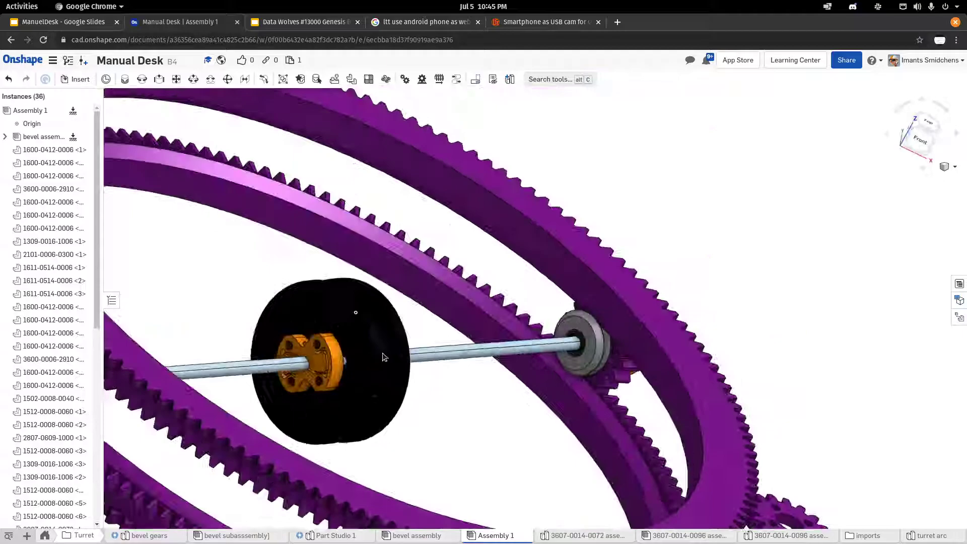
pyautogui.scroll(6, 585, 365)
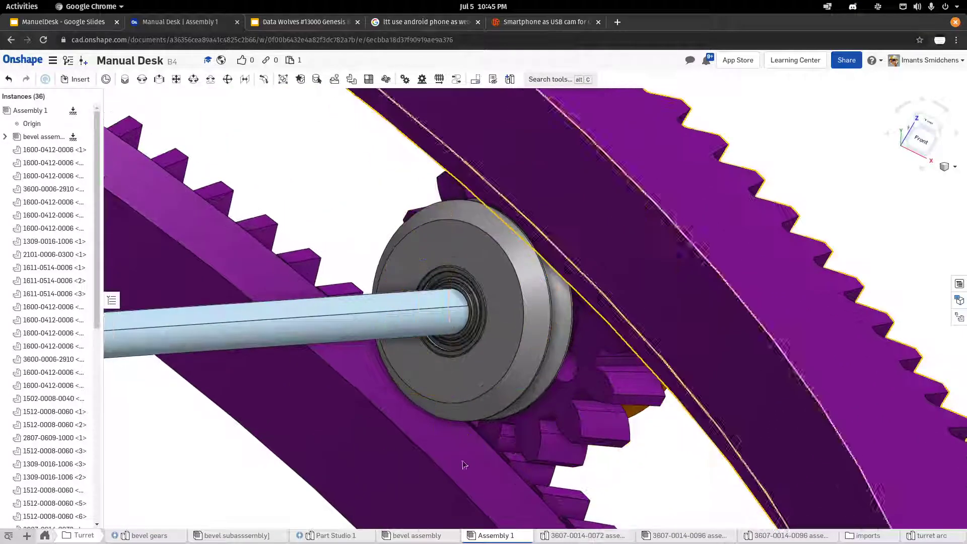
pyautogui.moveTo(464, 464); pyautogui.dragTo(488, 405, button='right')
pyautogui.scroll(5, 509, 418)
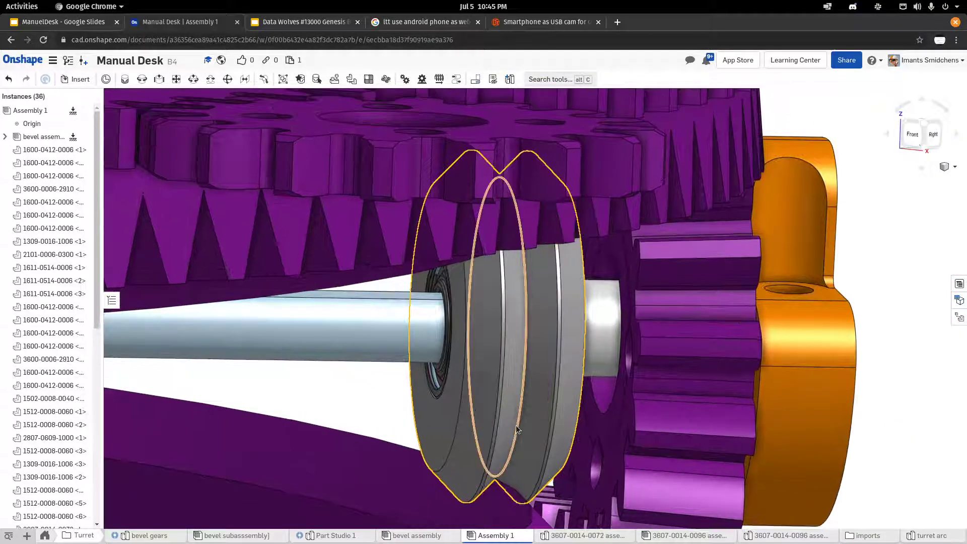
pyautogui.scroll(3, 517, 430)
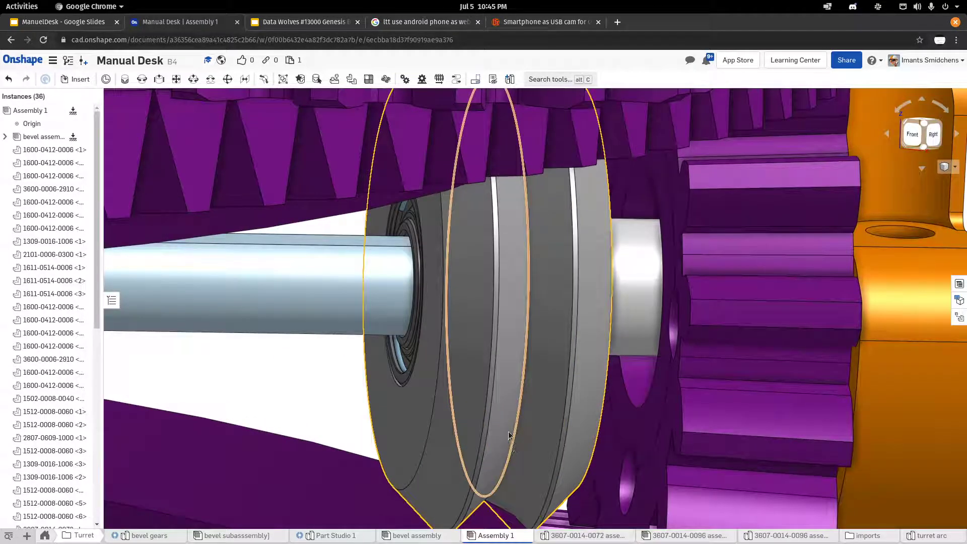
pyautogui.moveTo(541, 393); pyautogui.dragTo(529, 490, button='right')
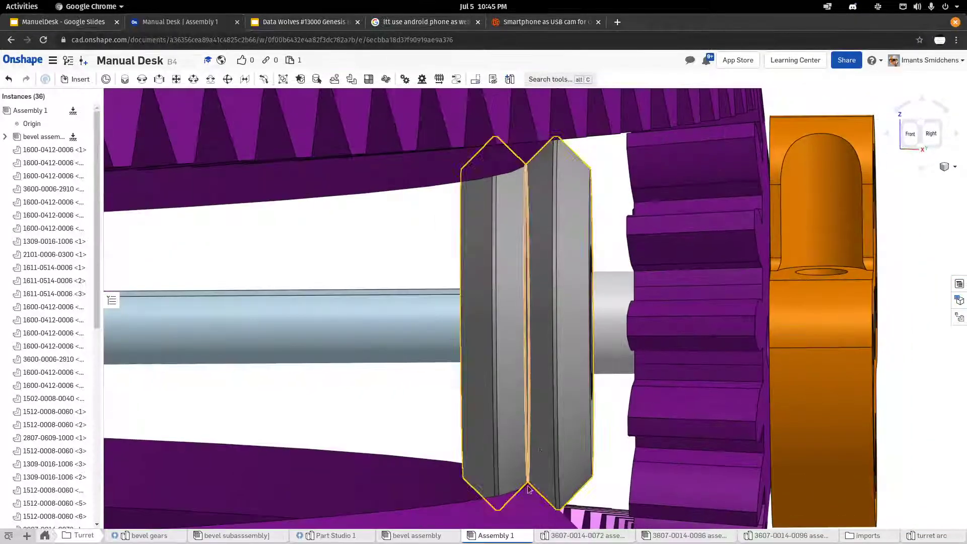
pyautogui.scroll(5, 529, 489)
pyautogui.scroll(-2, 523, 475)
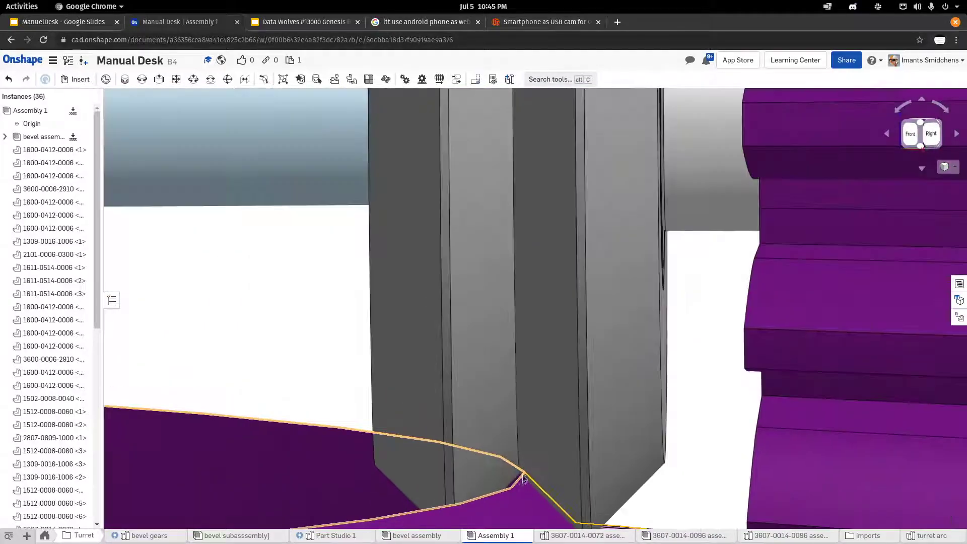
pyautogui.scroll(-8, 523, 475)
pyautogui.moveTo(523, 477); pyautogui.dragTo(508, 501, button='right')
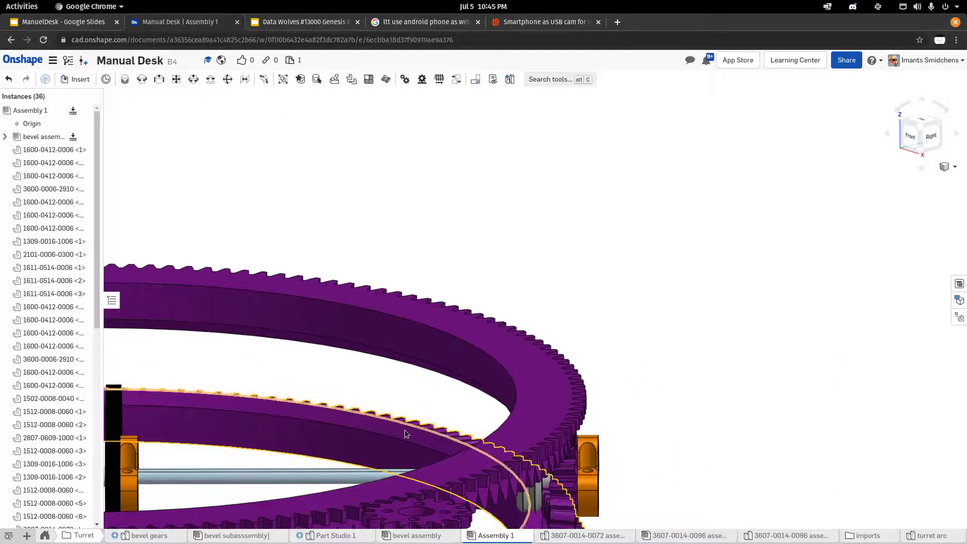
pyautogui.scroll(6, 536, 504)
pyautogui.scroll(-1, 519, 388)
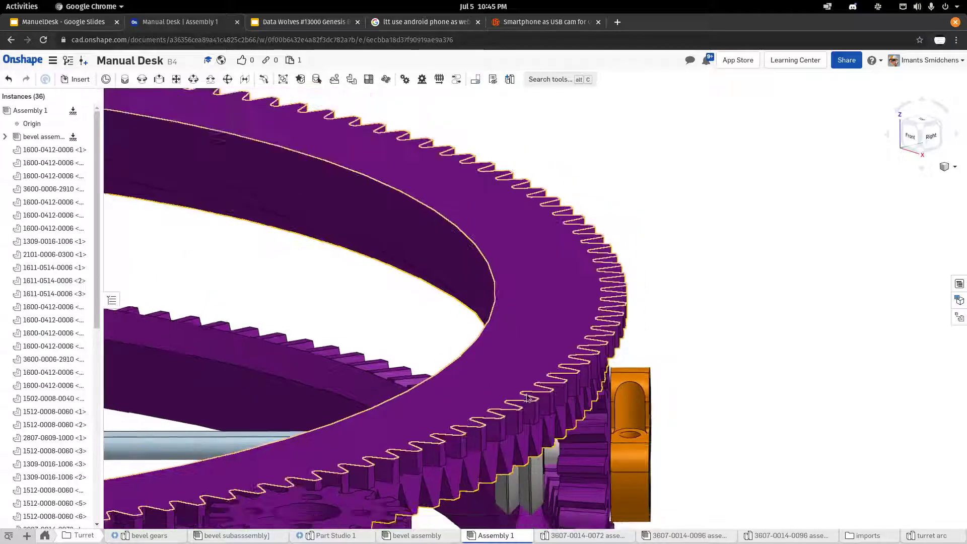
pyautogui.scroll(-5, 526, 395)
# Swing the central wheel's shaft around between the two ring gears to demonstrate its travel, then clear the selection
pyautogui.moveTo(380, 378); pyautogui.dragTo(384, 414, button='right')
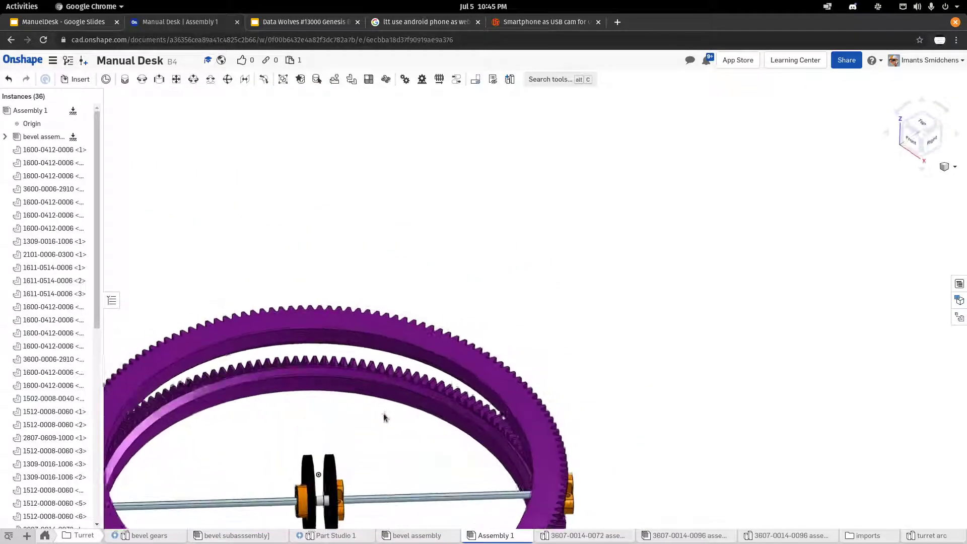
pyautogui.scroll(-3, 771, 267)
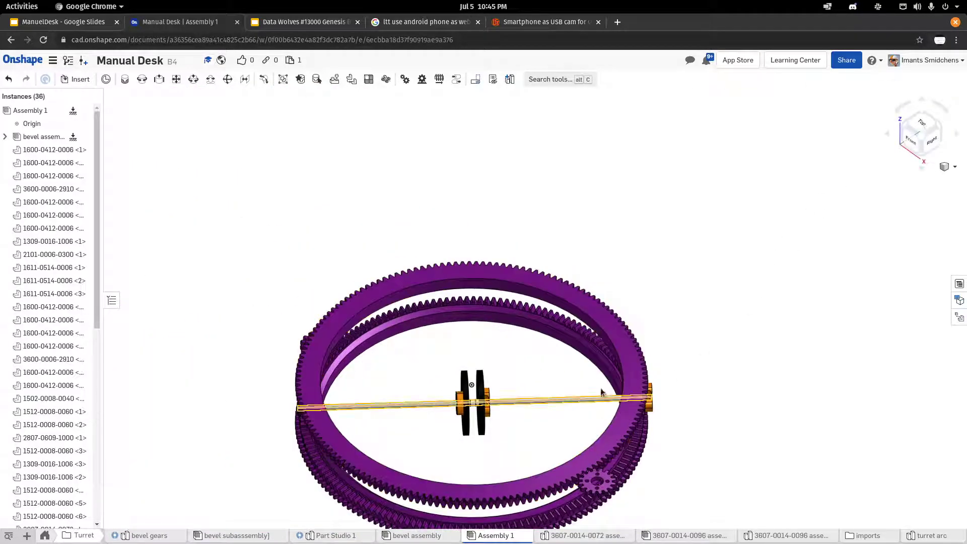
pyautogui.moveTo(601, 392); pyautogui.dragTo(584, 487)
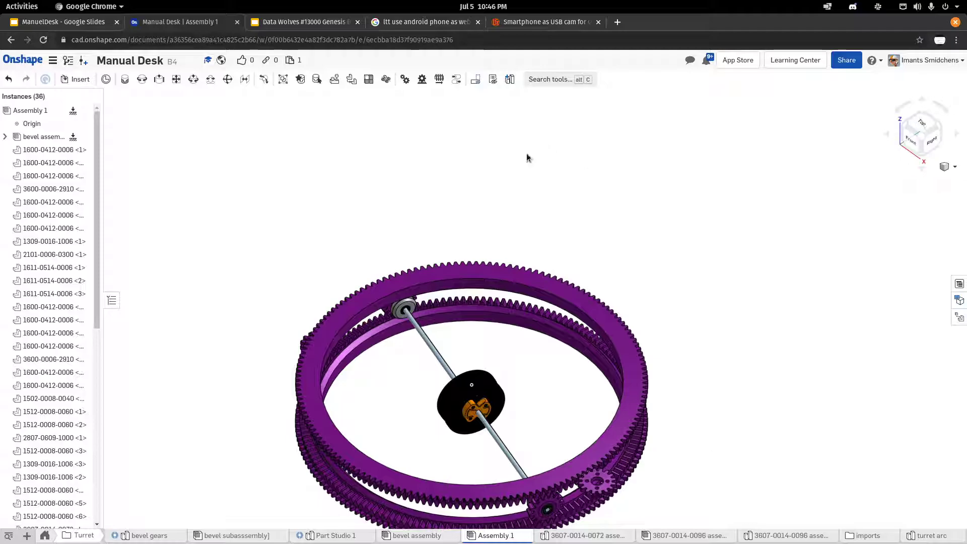
pyautogui.click(424, 322)
pyautogui.moveTo(423, 322); pyautogui.dragTo(737, 395)
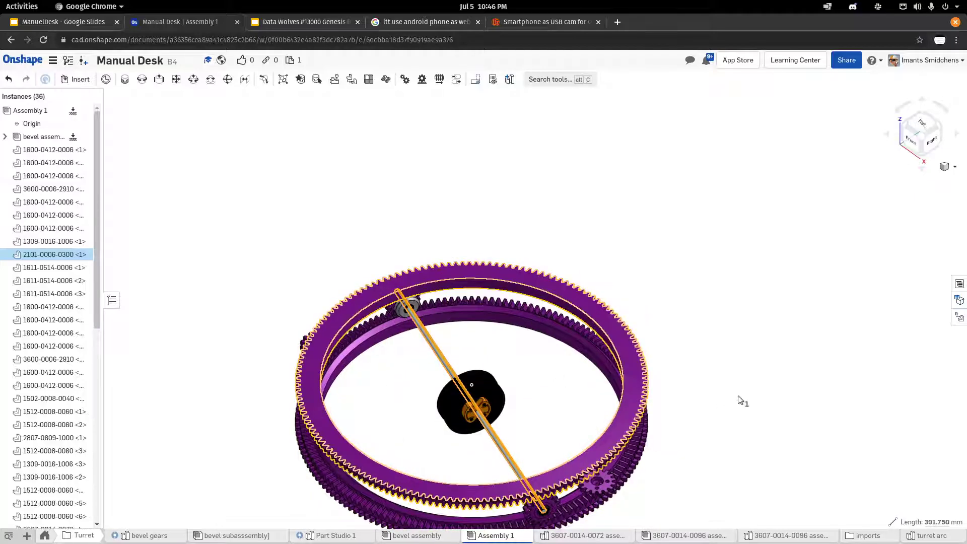
pyautogui.click(738, 395)
# Examine the complete ring gear assembly with its wheel shaft and outer spur gears from above and from the side
pyautogui.scroll(3, 558, 421)
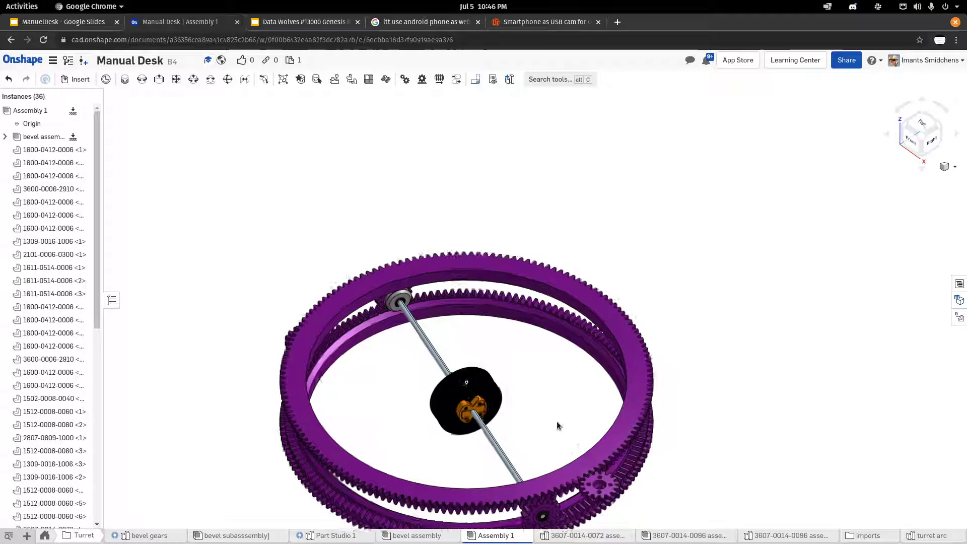
pyautogui.moveTo(557, 422); pyautogui.dragTo(564, 404, button='right')
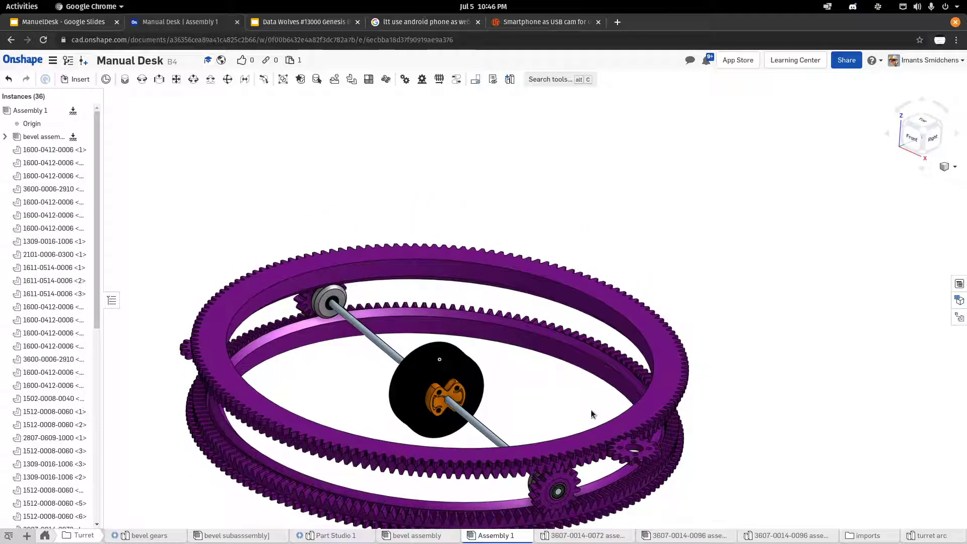
pyautogui.moveTo(526, 409); pyautogui.dragTo(530, 404, button='right')
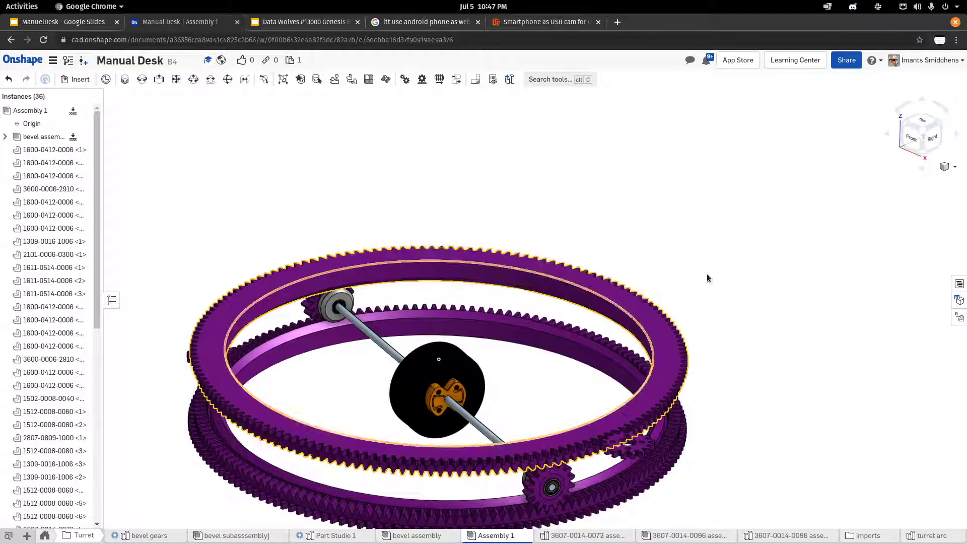
pyautogui.scroll(-5, 747, 242)
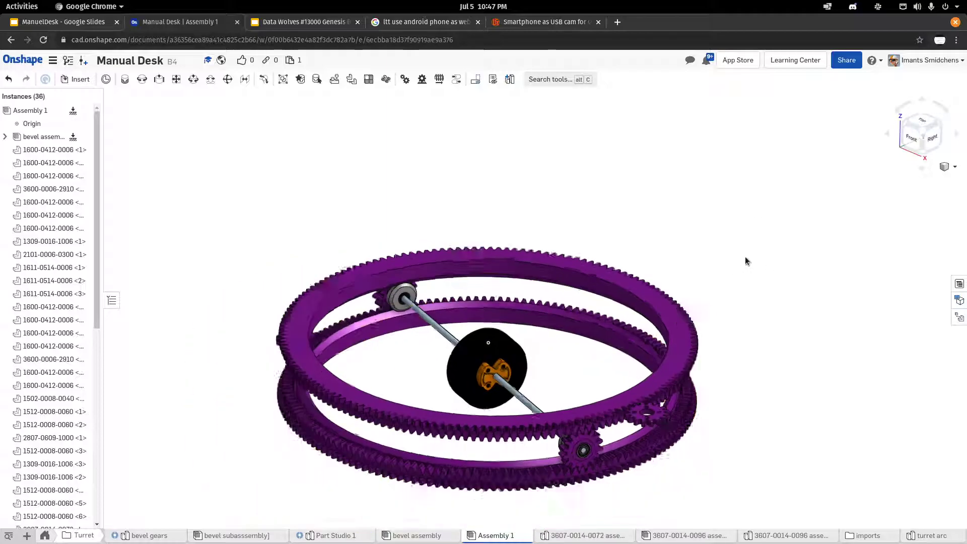
pyautogui.moveTo(753, 287); pyautogui.dragTo(669, 448, button='right')
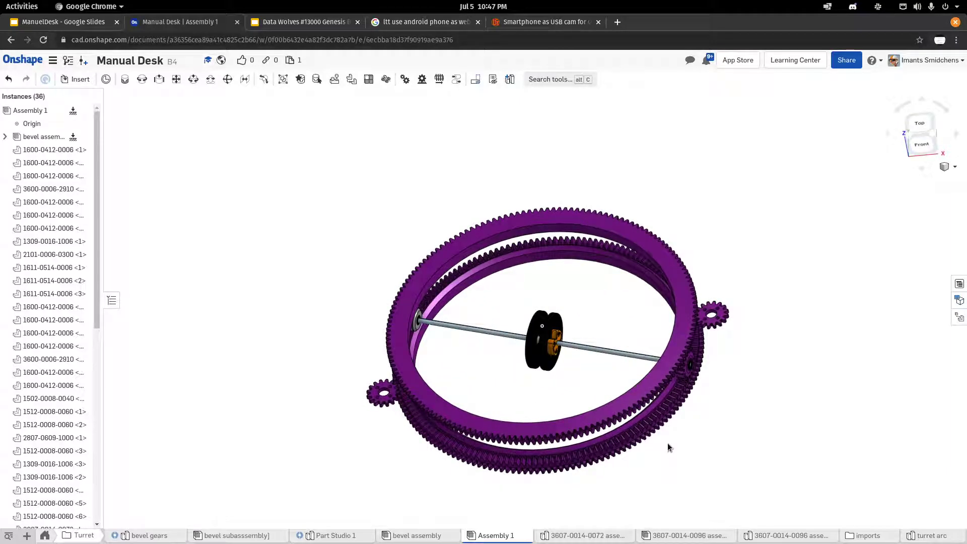
pyautogui.scroll(3, 576, 370)
pyautogui.moveTo(579, 329); pyautogui.dragTo(491, 321, button='right')
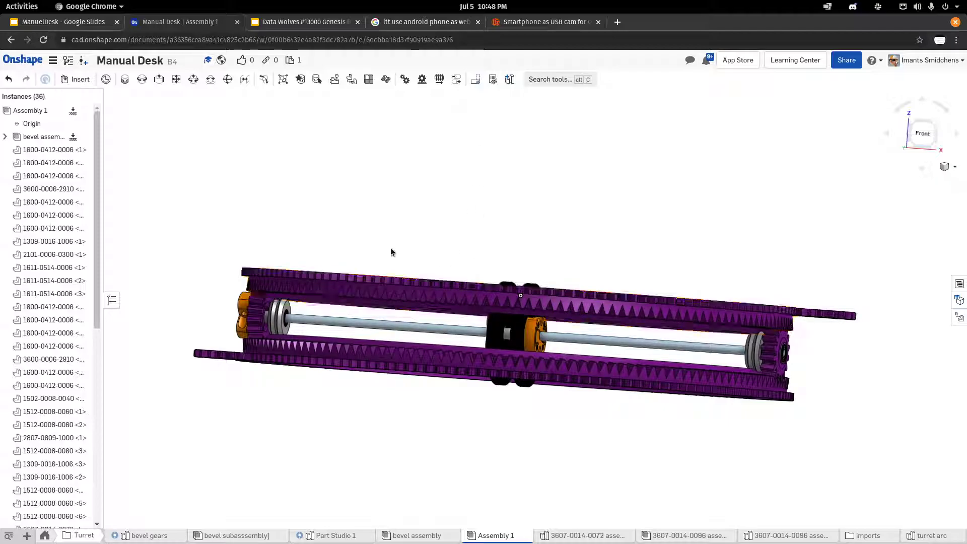
# Examine where the outer spur gears and the shaft's end pinions mesh with the upper and lower ring gears
pyautogui.moveTo(391, 250); pyautogui.dragTo(817, 290, button='right')
pyautogui.scroll(2, 817, 287)
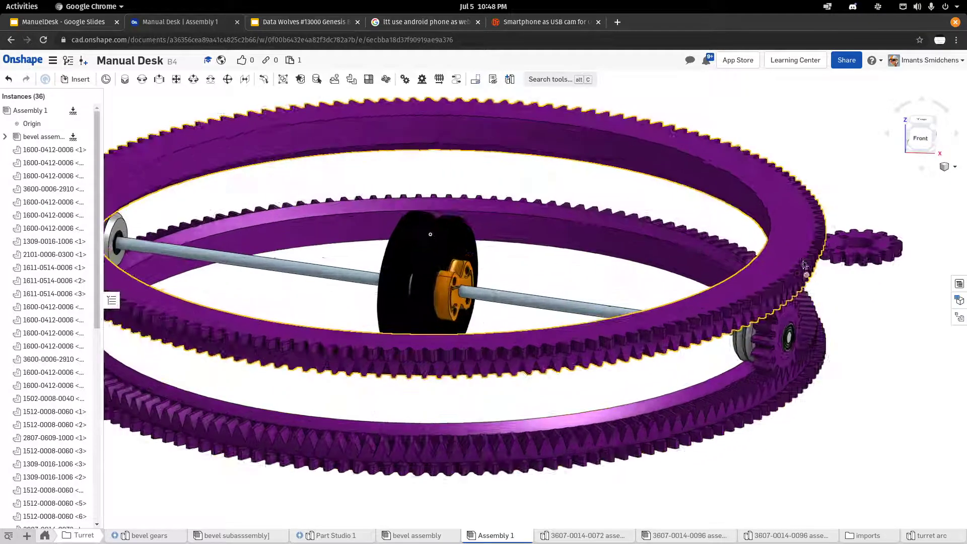
pyautogui.moveTo(676, 363); pyautogui.dragTo(760, 155, button='right')
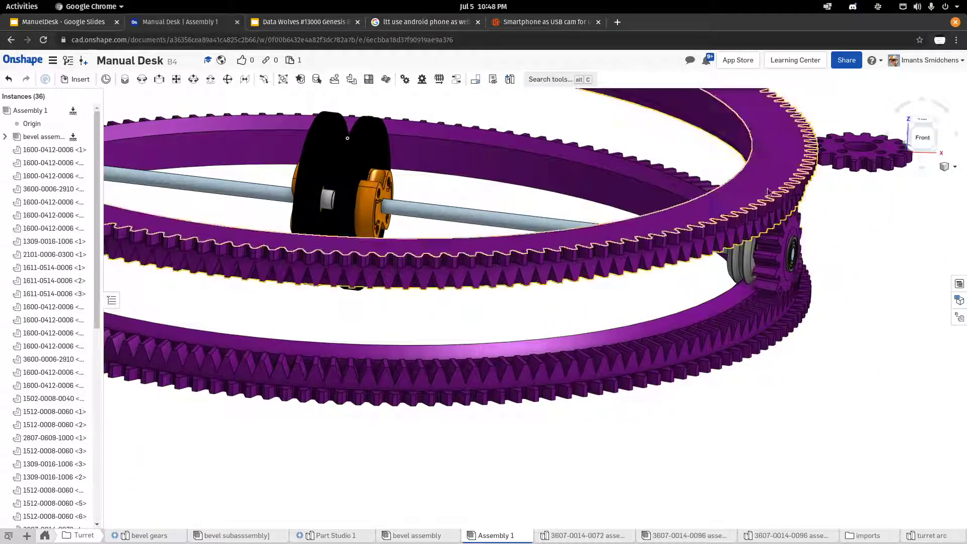
pyautogui.scroll(2, 817, 246)
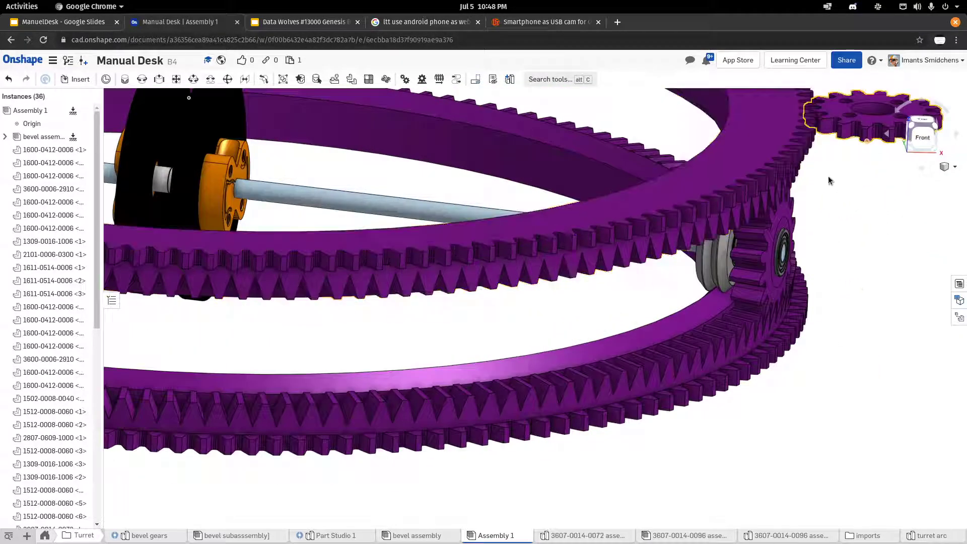
pyautogui.scroll(-2, 756, 242)
pyautogui.moveTo(756, 242); pyautogui.dragTo(542, 209, button='right')
pyautogui.scroll(2, 543, 210)
pyautogui.scroll(-5, 537, 207)
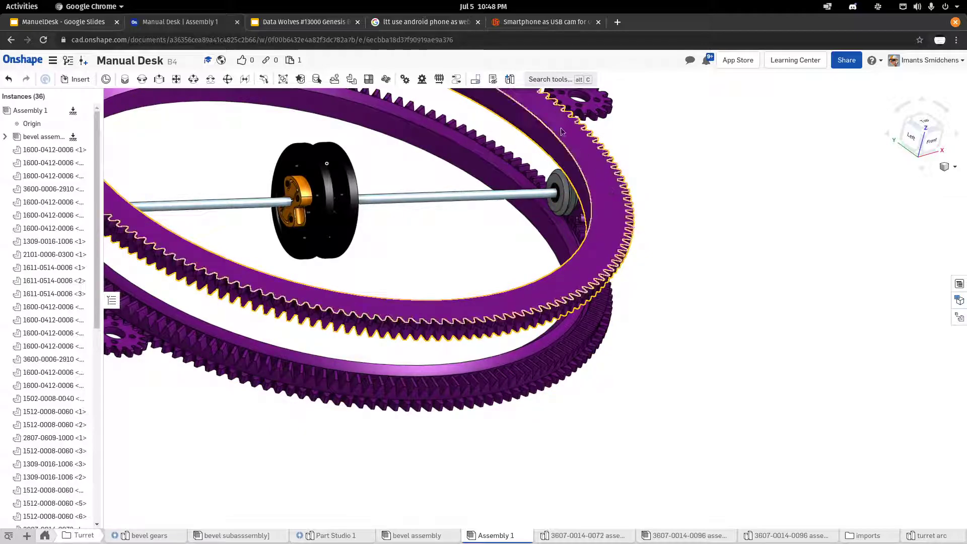
pyautogui.scroll(-3, 707, 303)
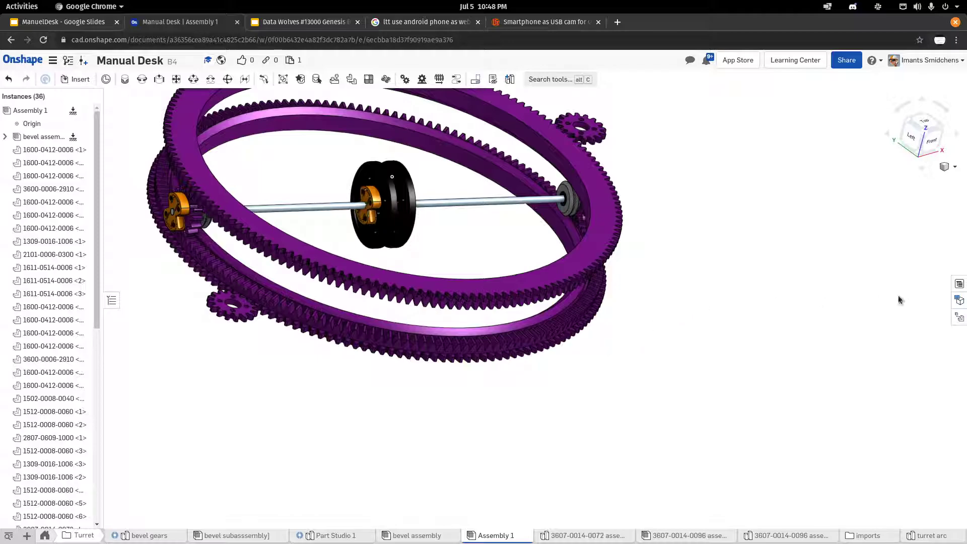
pyautogui.moveTo(900, 300); pyautogui.dragTo(788, 337, button='right')
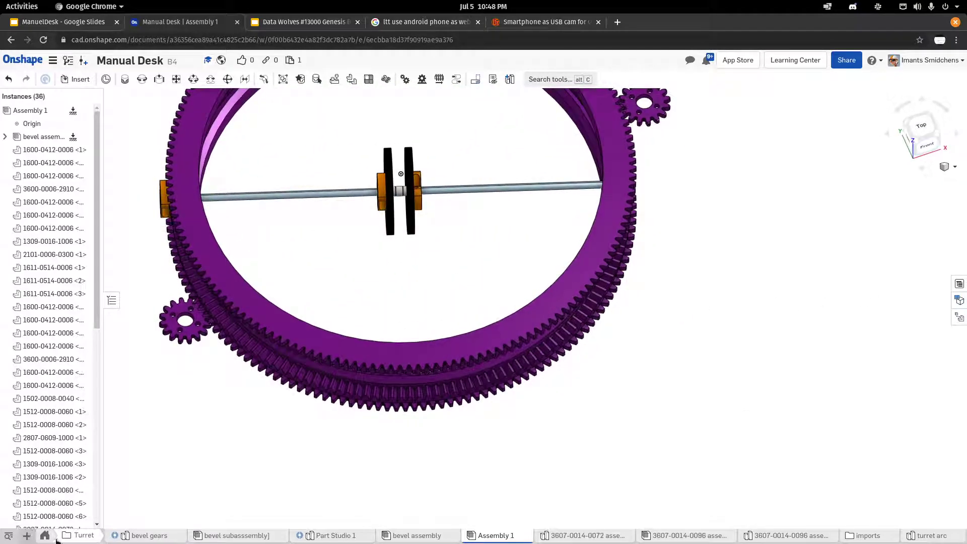
# Open the main V2 assembly and show the hidden instances from Droppy bit v2 <1> through spinny shaft <1>, including the chassis
pyautogui.click(76, 536)
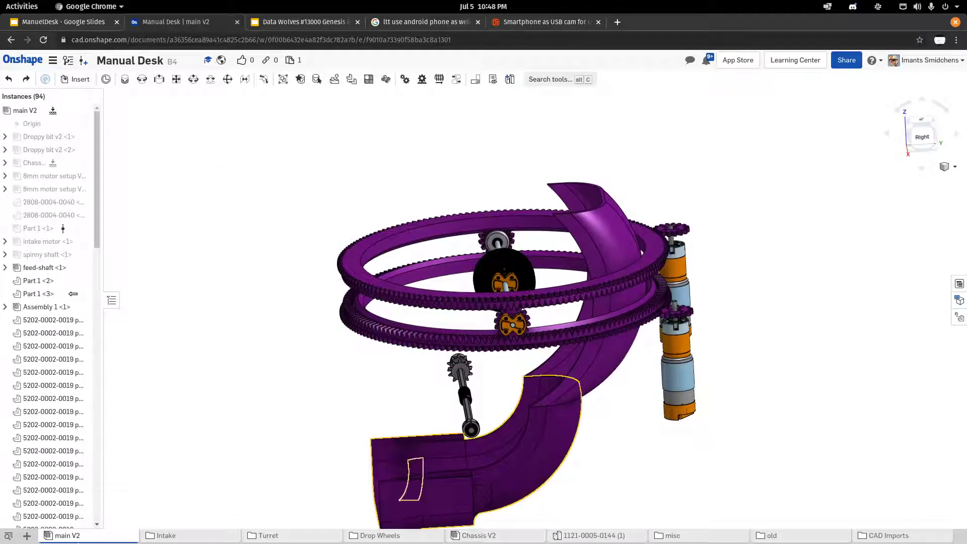
pyautogui.click(65, 253)
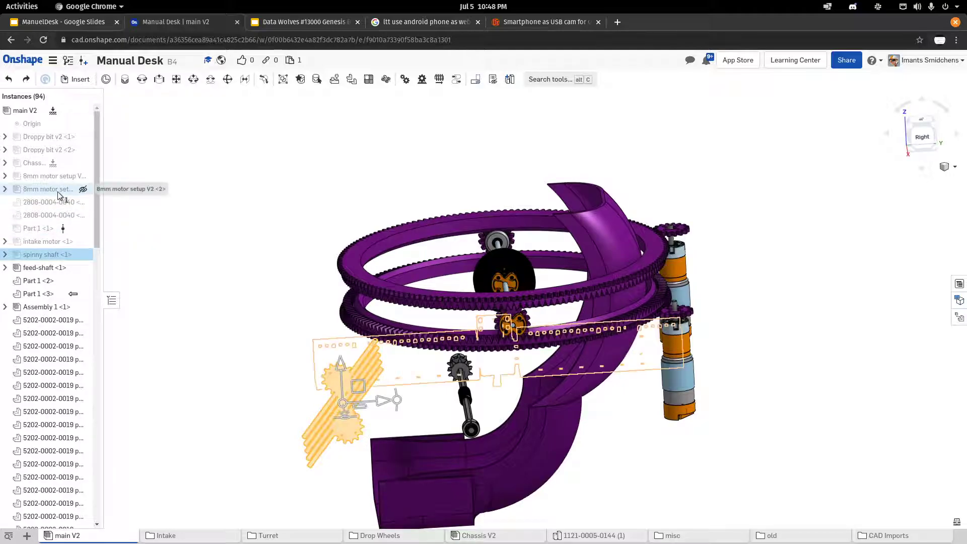
pyautogui.click(55, 240)
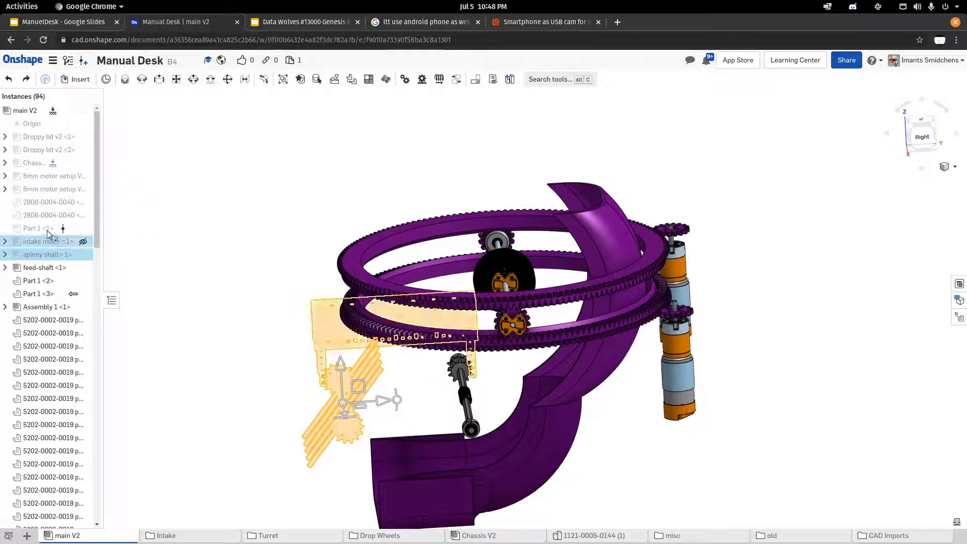
pyautogui.click(51, 228)
pyautogui.click(52, 215)
pyautogui.click(52, 202)
pyautogui.moveTo(54, 190); pyautogui.dragTo(60, 126)
pyautogui.rightClick(66, 141)
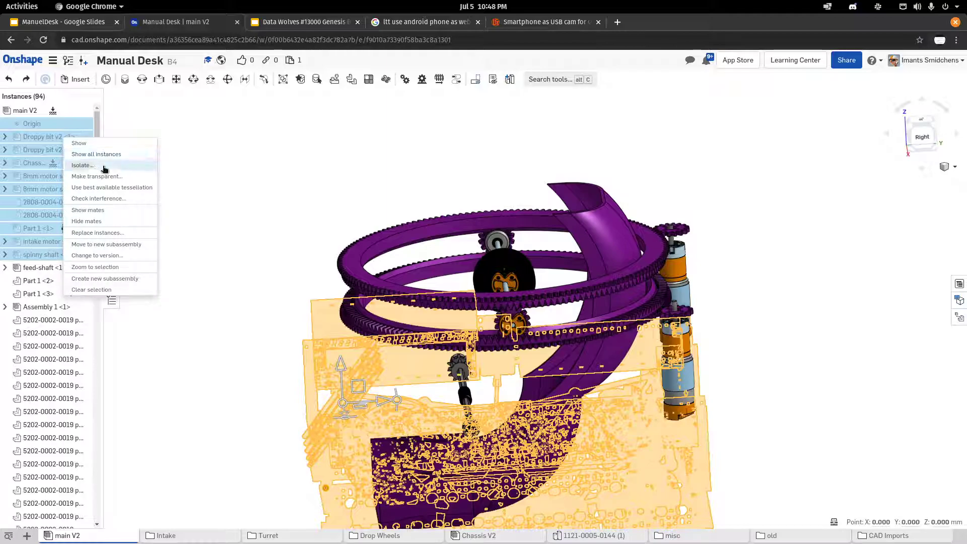
pyautogui.click(107, 146)
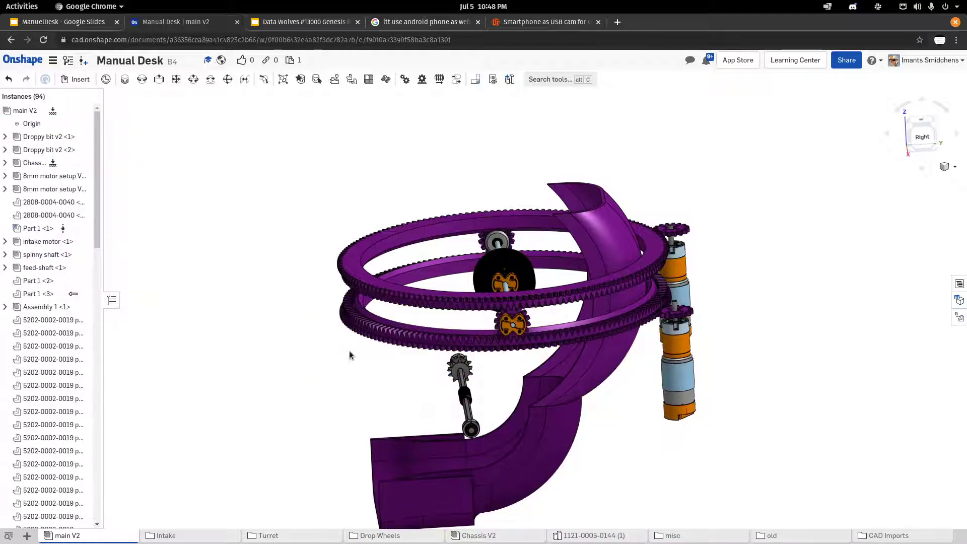
pyautogui.scroll(-3, 452, 323)
pyautogui.moveTo(375, 332); pyautogui.dragTo(388, 342, button='right')
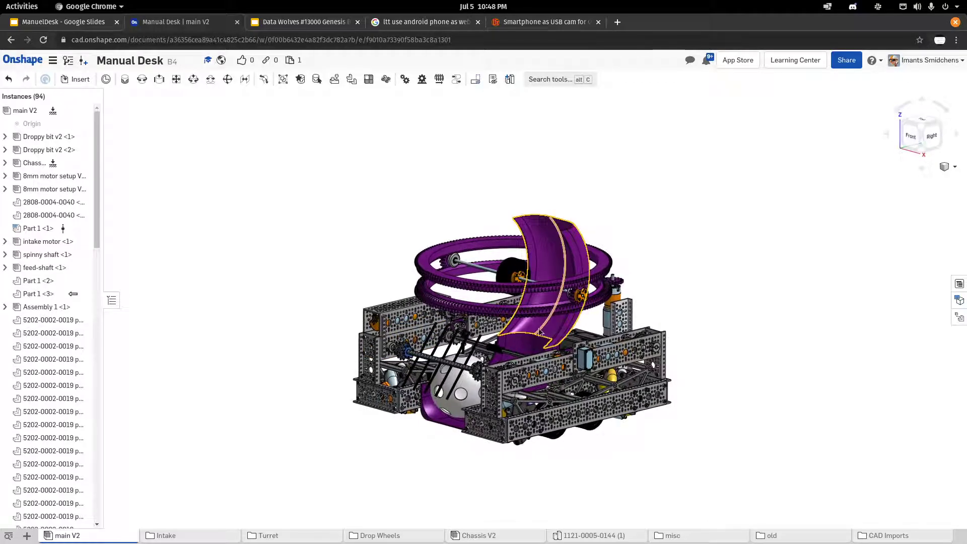
# Examine the full robot from the front, rear and above, checking how the turret rings, curved purple chute and drive motors fit the chassis
pyautogui.scroll(2, 538, 329)
pyautogui.moveTo(499, 325)
pyautogui.mouseDown(button='right')
pyautogui.moveTo(517, 316)
pyautogui.moveTo(527, 329)
pyautogui.moveTo(503, 336)
pyautogui.mouseUp(button='right')
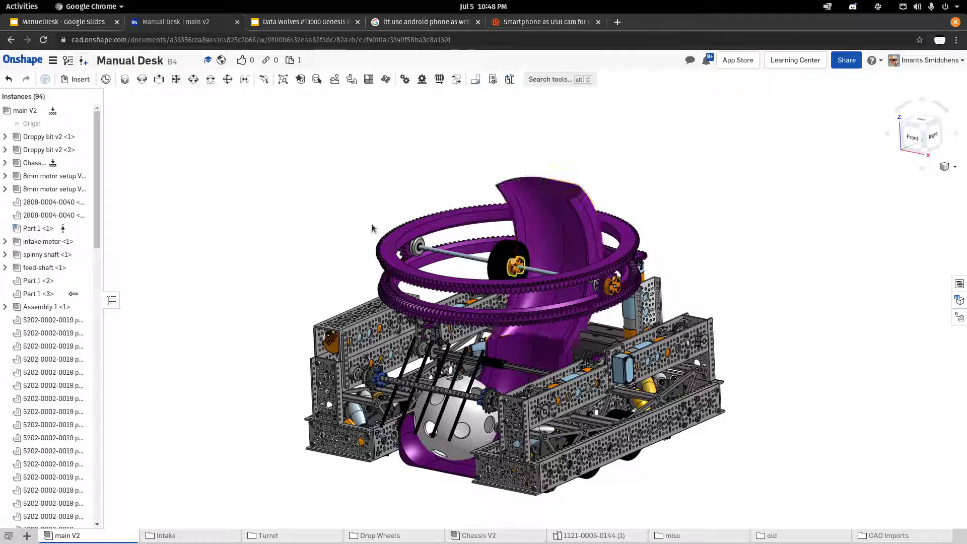
pyautogui.moveTo(398, 307); pyautogui.dragTo(648, 295, button='right')
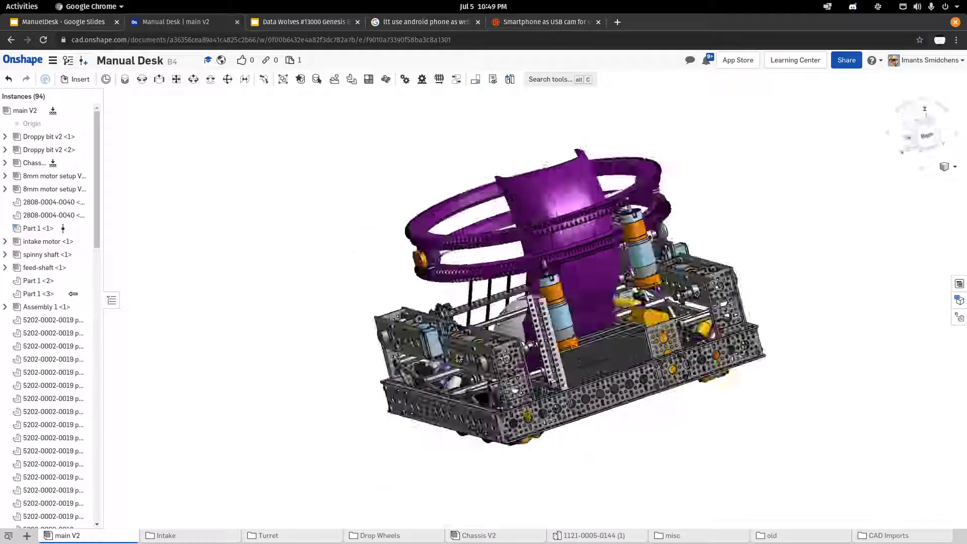
pyautogui.moveTo(459, 358); pyautogui.dragTo(581, 320, button='right')
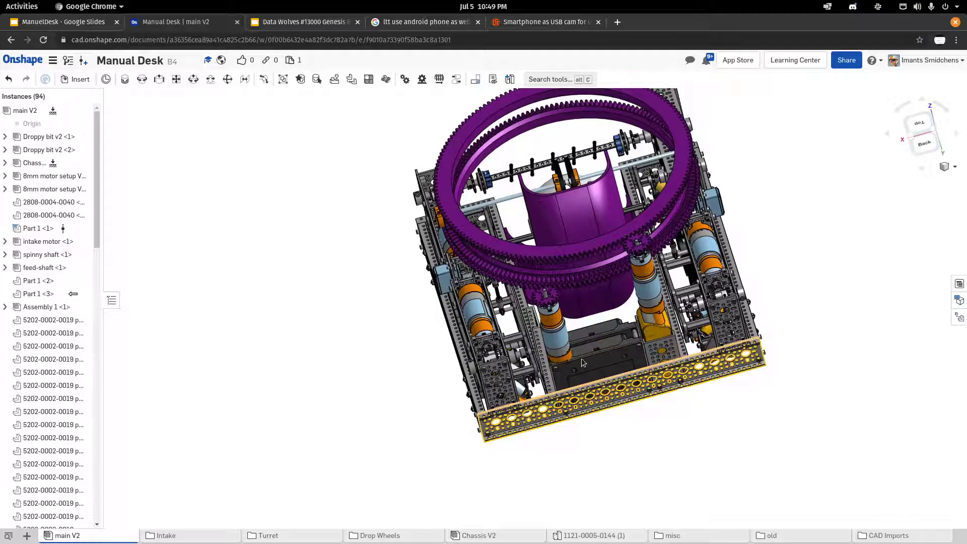
pyautogui.moveTo(581, 359); pyautogui.dragTo(222, 302, button='right')
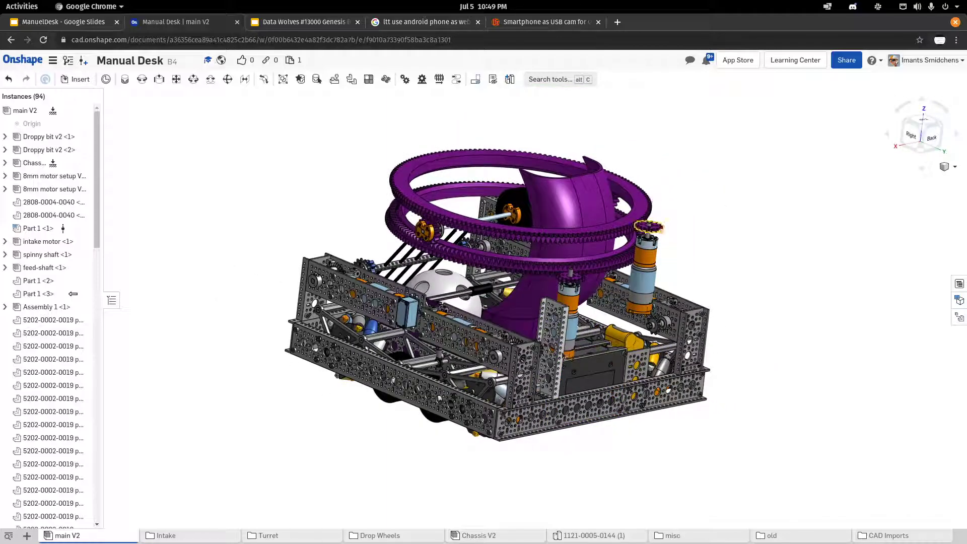
pyautogui.scroll(-3, 791, 345)
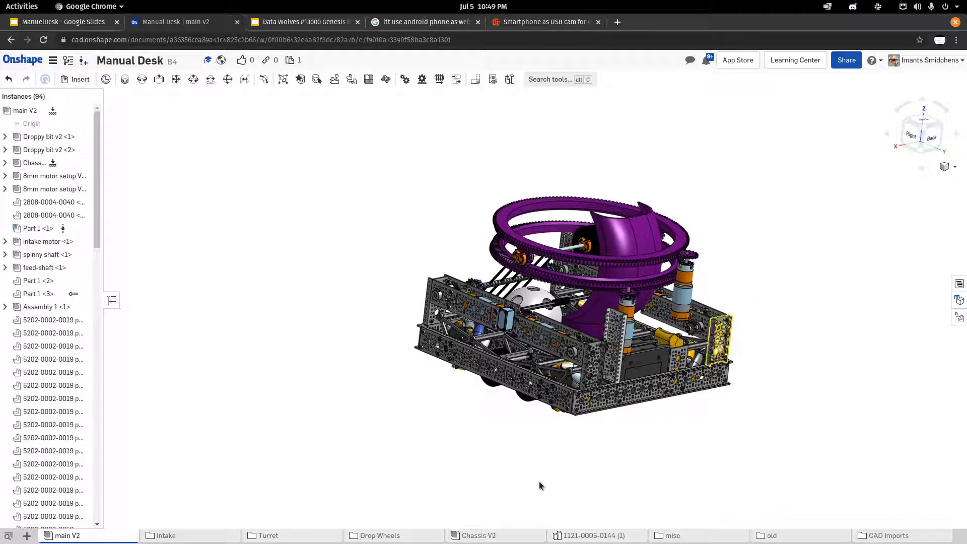
pyautogui.scroll(-2, 403, 485)
pyautogui.scroll(5, 774, 326)
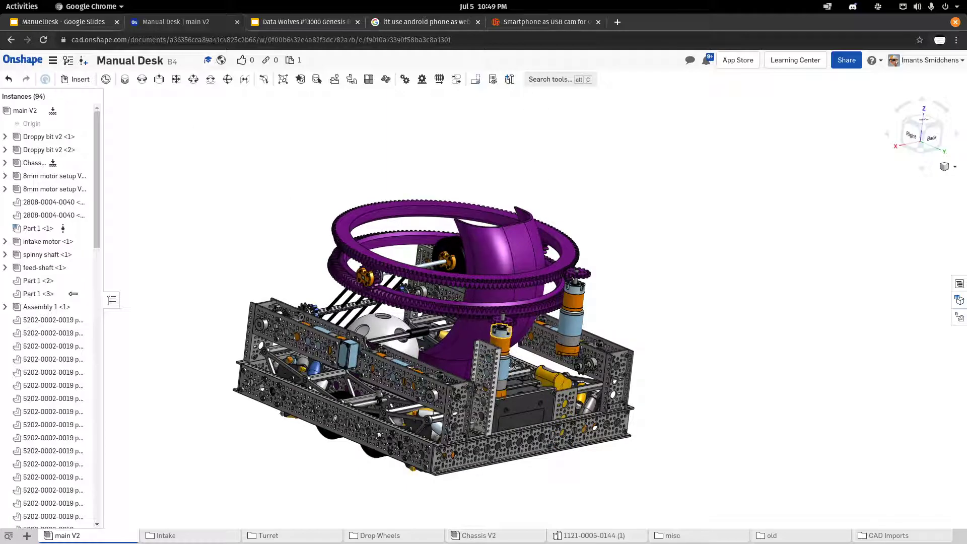
pyautogui.press('y')
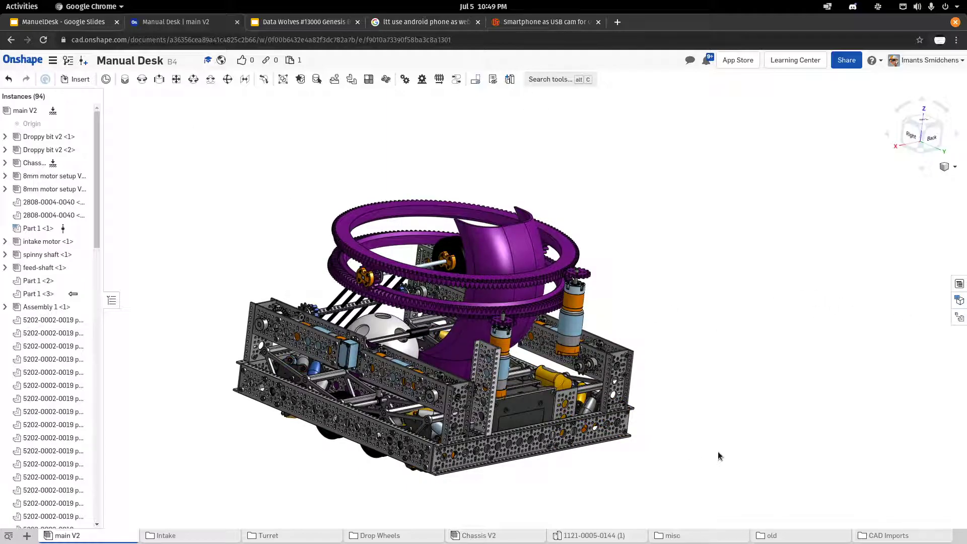